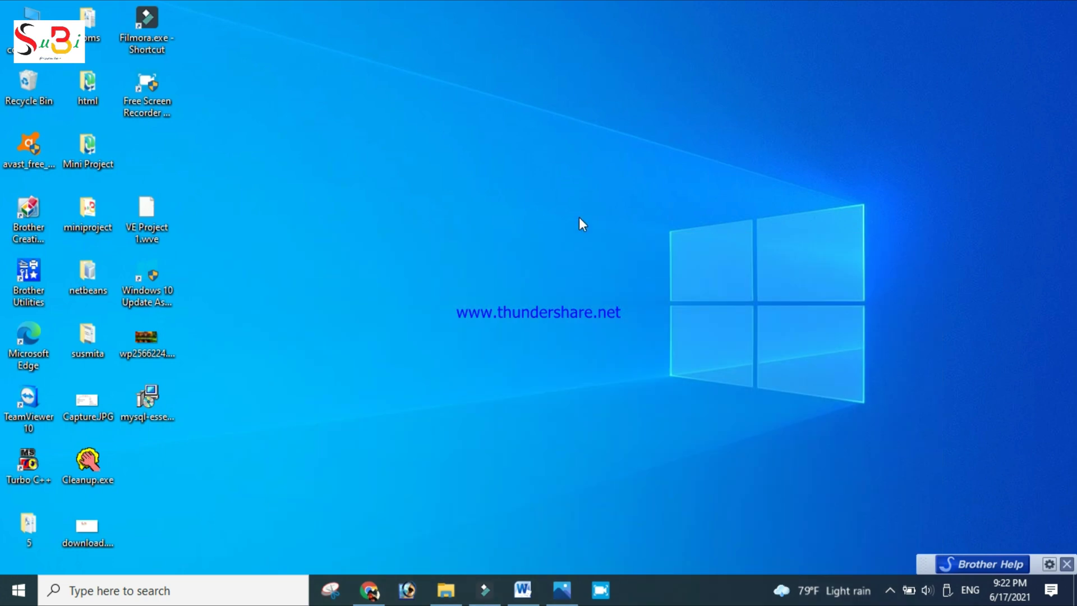
- Open Chrome and search Google for "google classroom"
left_click(520, 227)
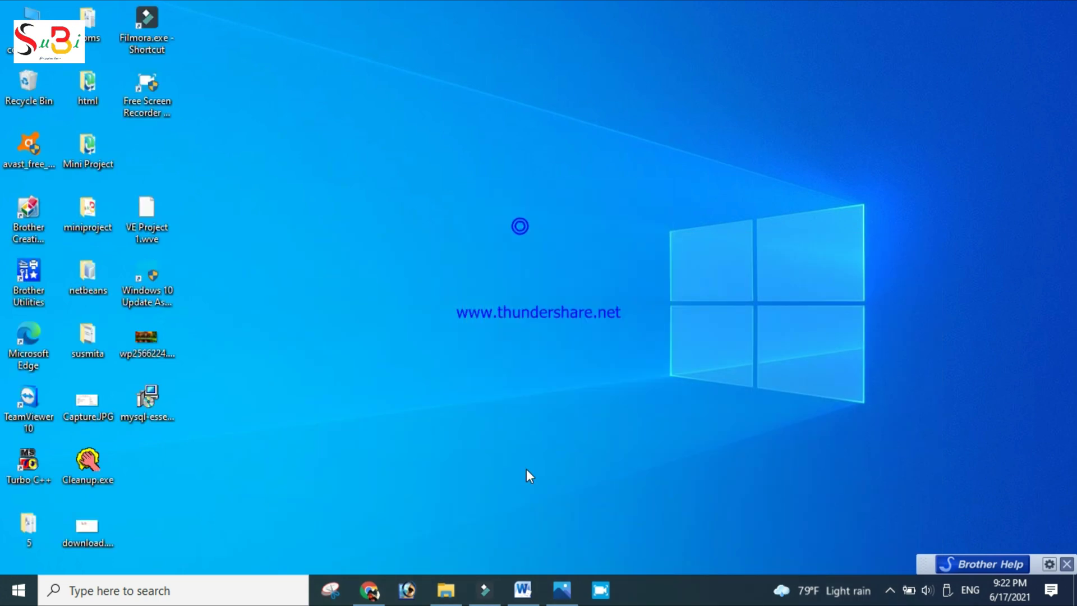
left_click(371, 590)
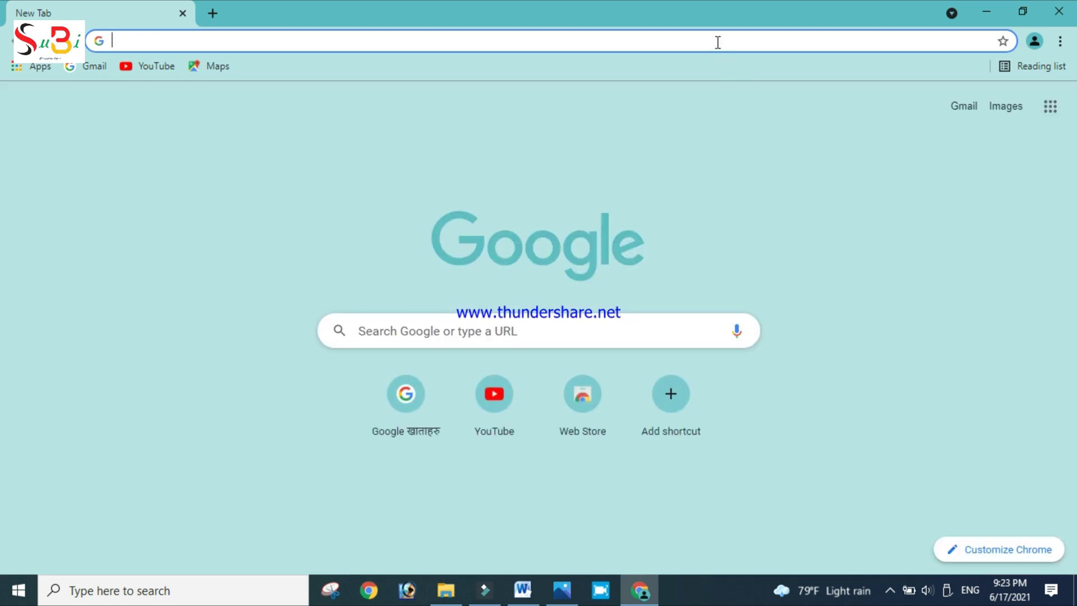
type("google cl")
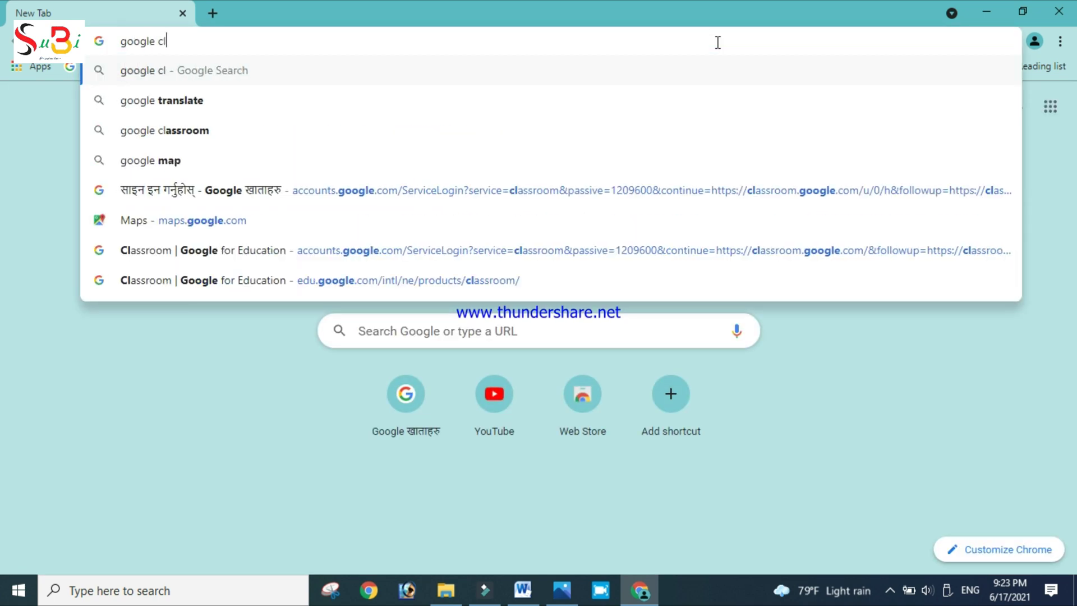
type("assroom")
key("Return")
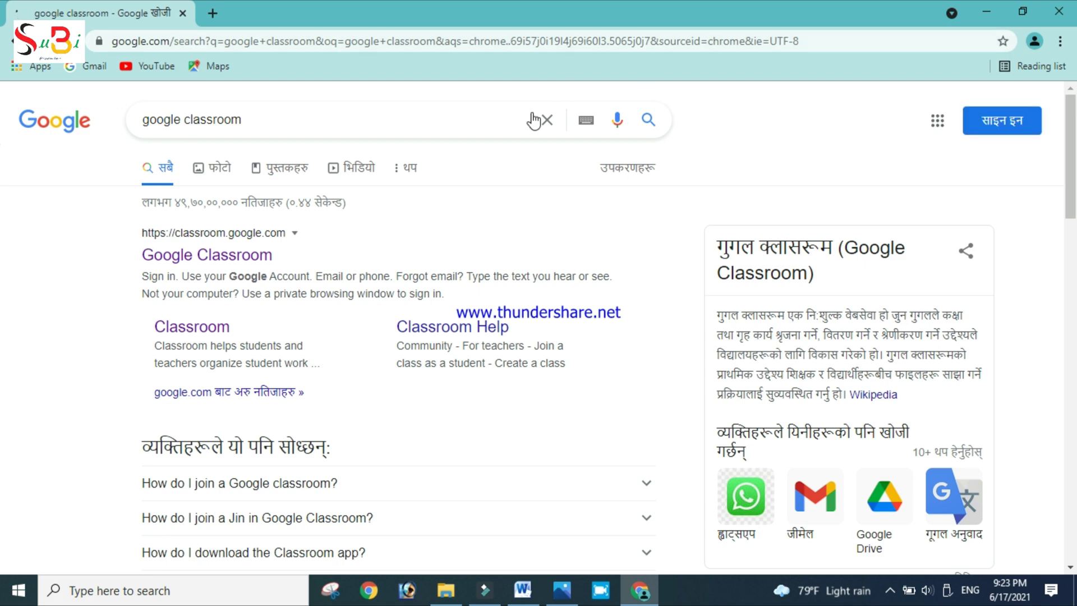
- Open the Google Classroom search result and go from its product page to the Classroom sign-in page
left_click(244, 257)
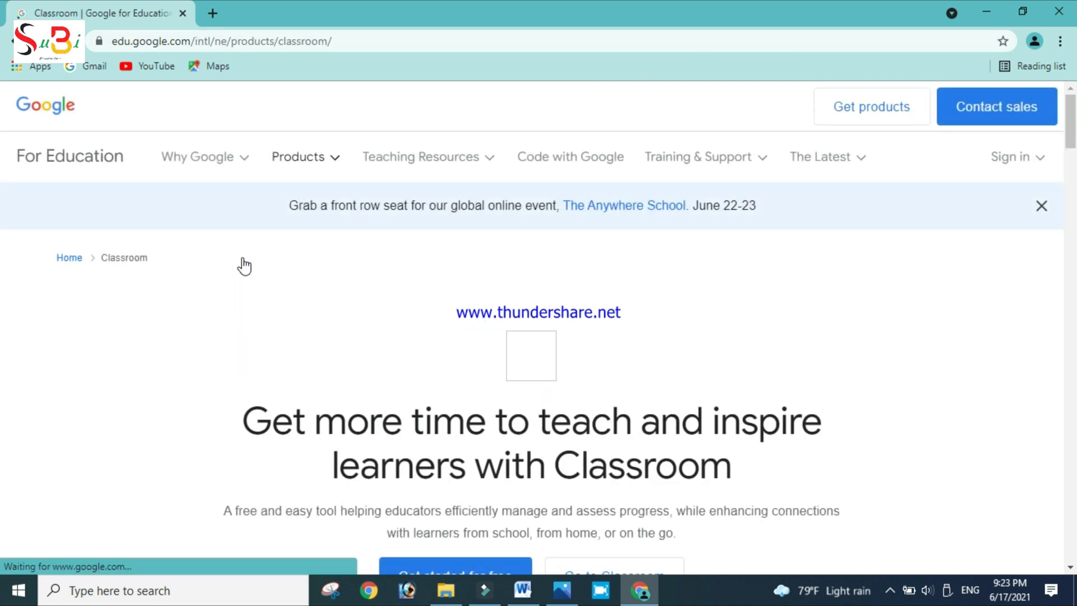
scroll(456, 287, "down", 10)
scroll(456, 288, "up", 10)
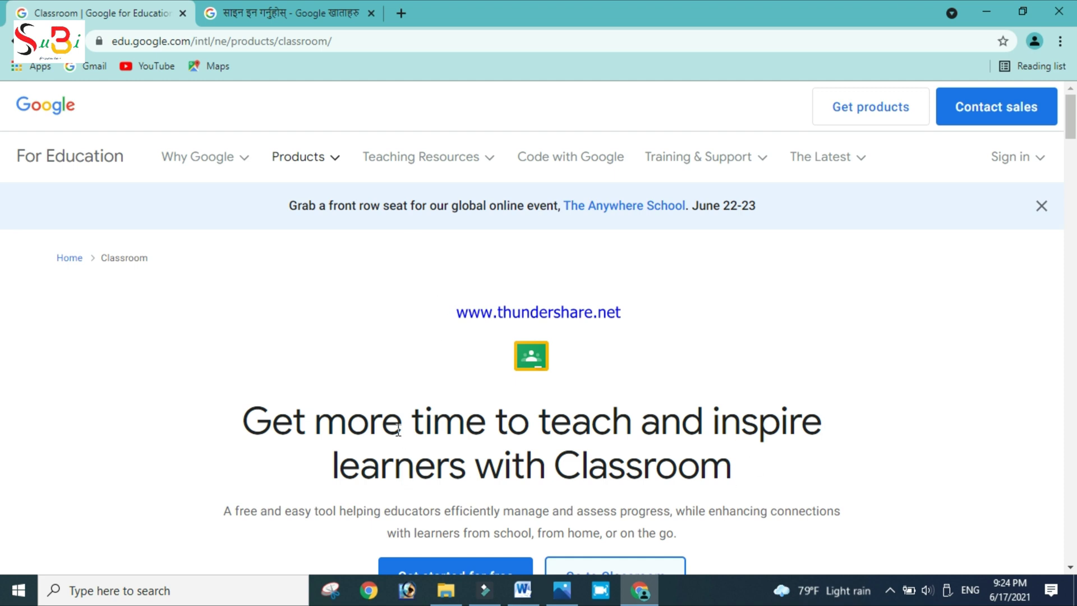
scroll(400, 444, "down", 8)
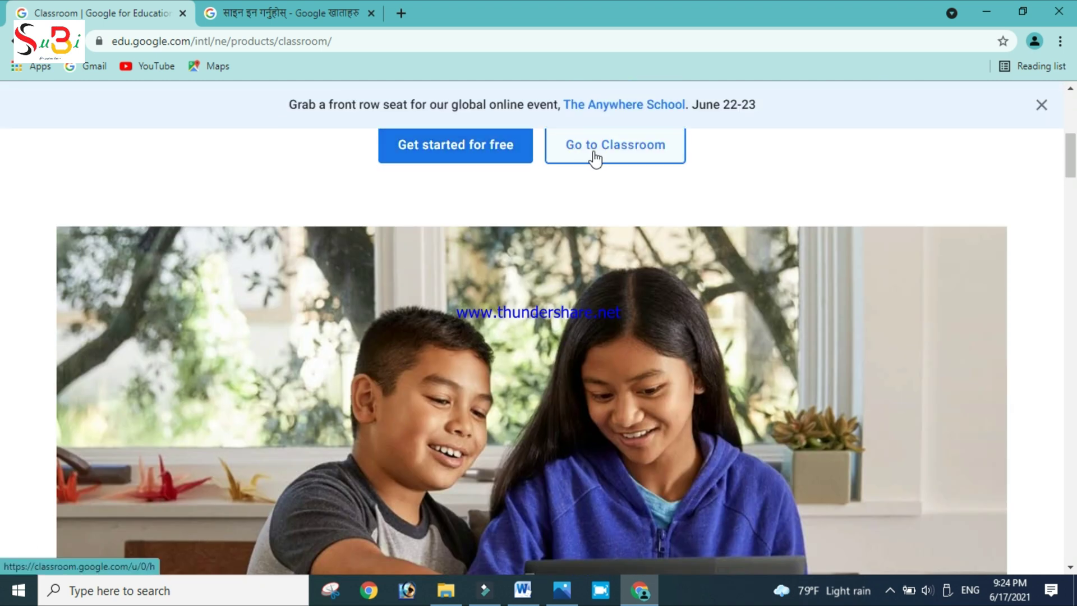
left_click(665, 151)
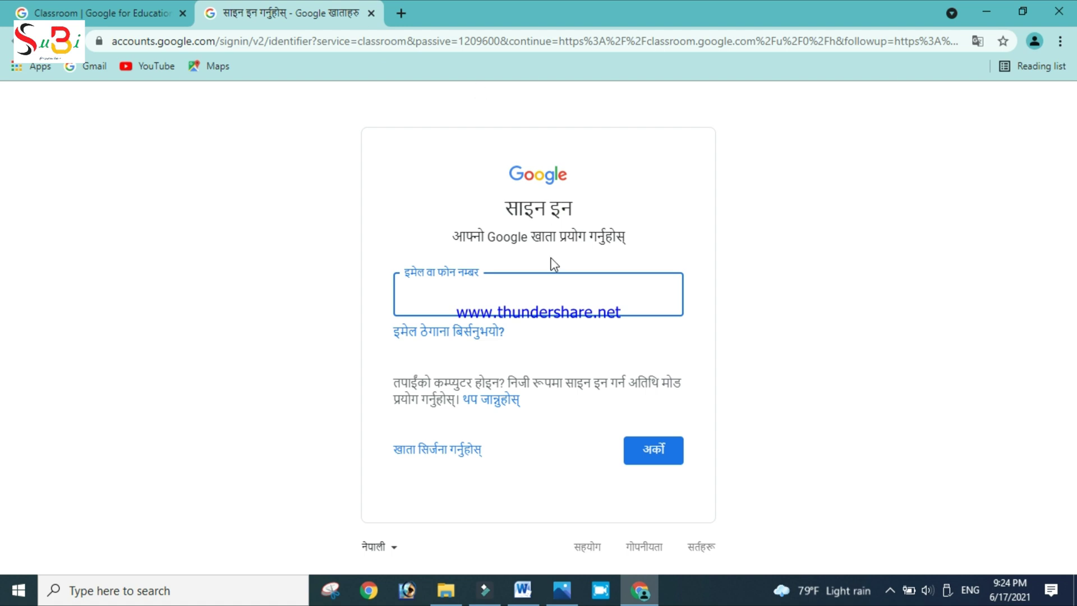
- Set the sign-in page language to English (United Kingdom) and submit the account's email address
left_click(384, 552)
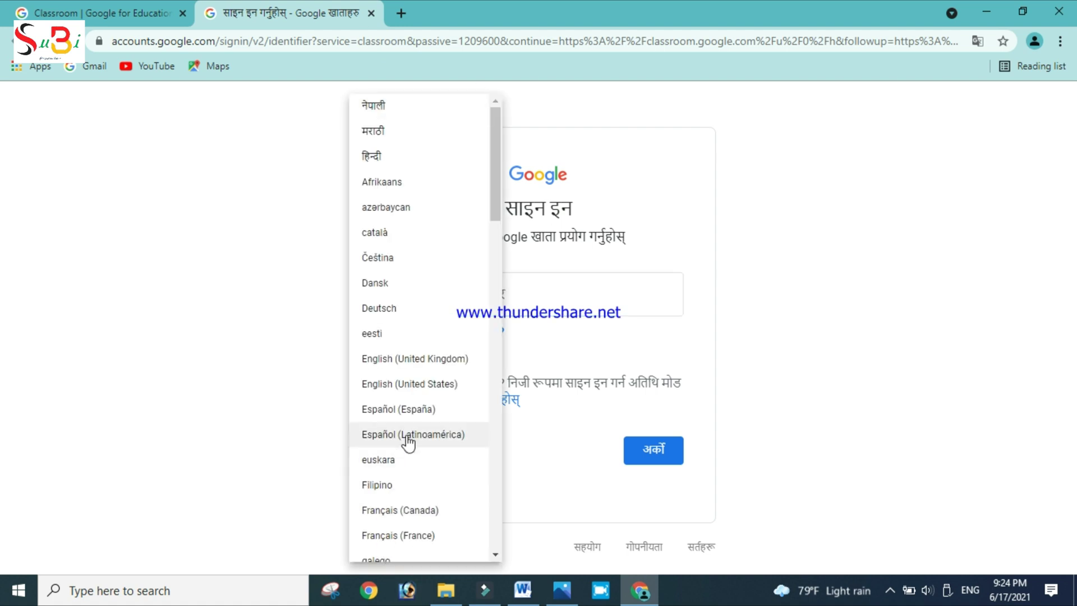
left_click(400, 359)
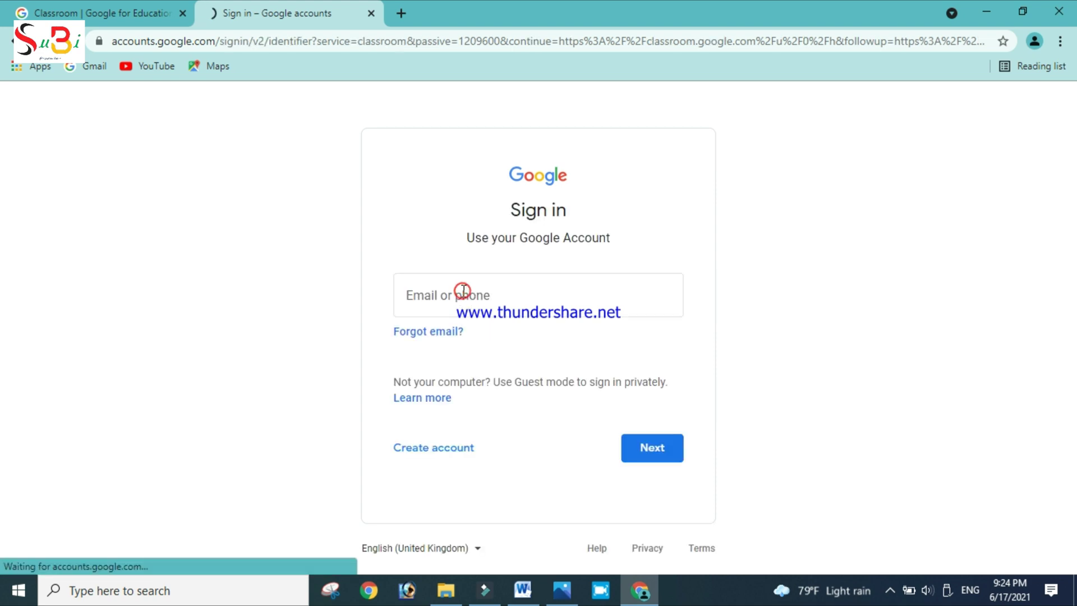
left_click(463, 291)
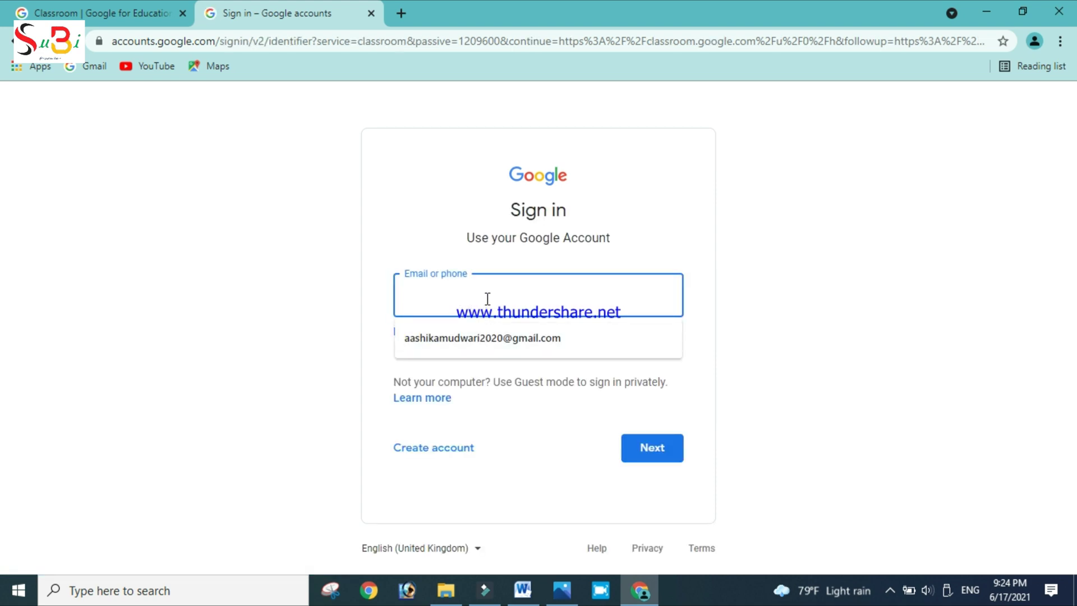
key("ctrl+v")
left_click(649, 447)
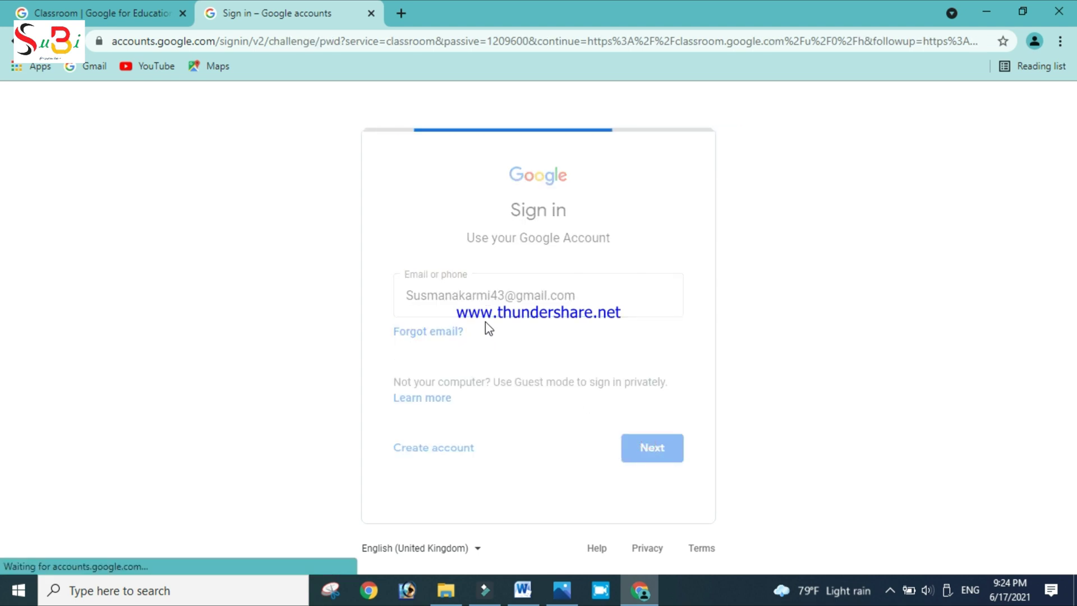
- Enter the account password to sign in, and decline saving the password in the browser
type("********")
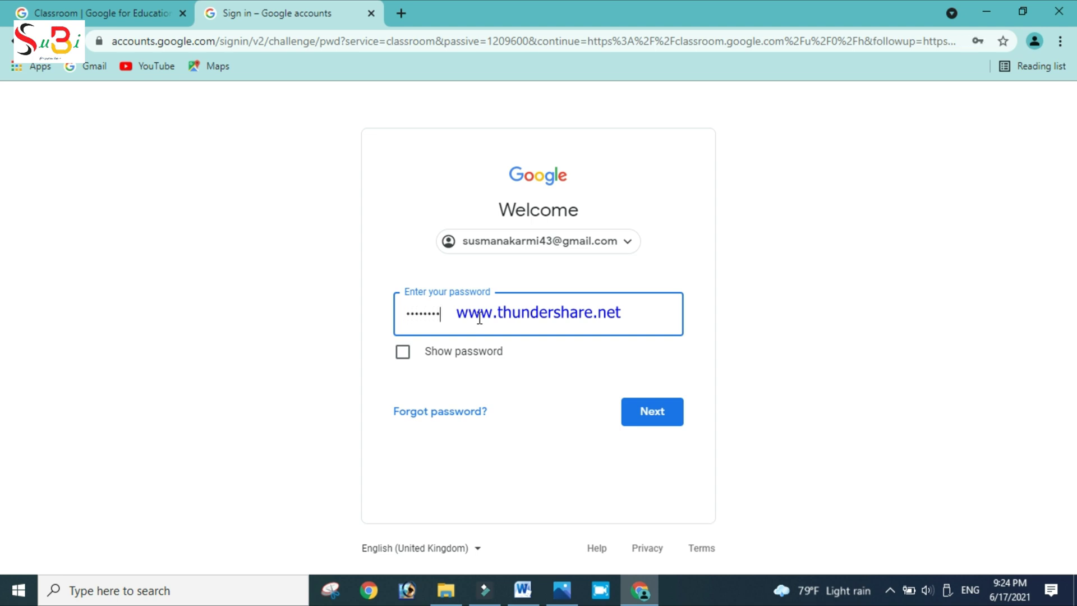
key("Return")
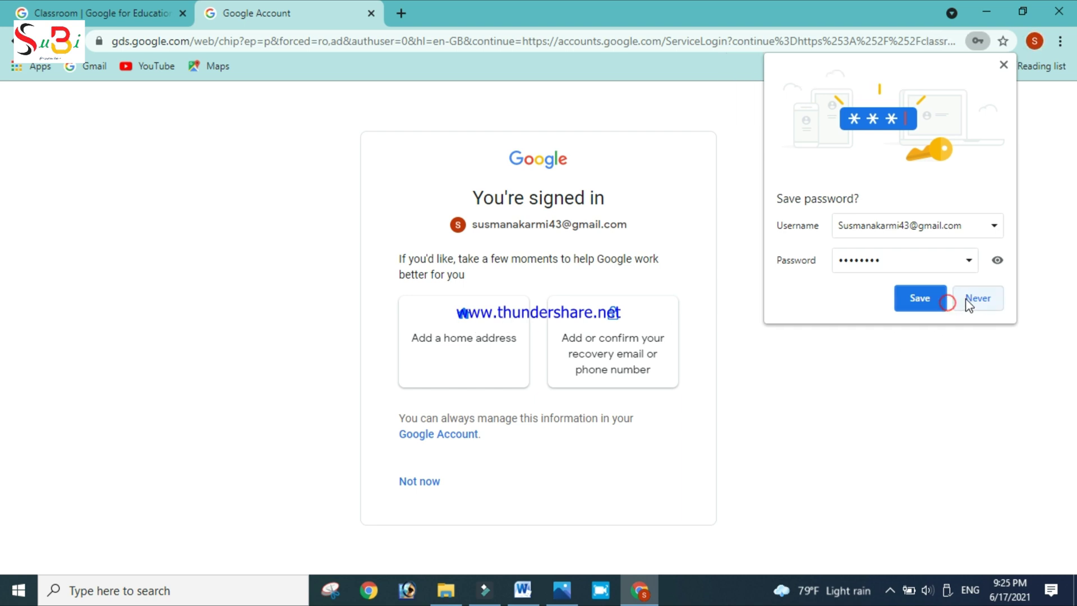
left_click(969, 300)
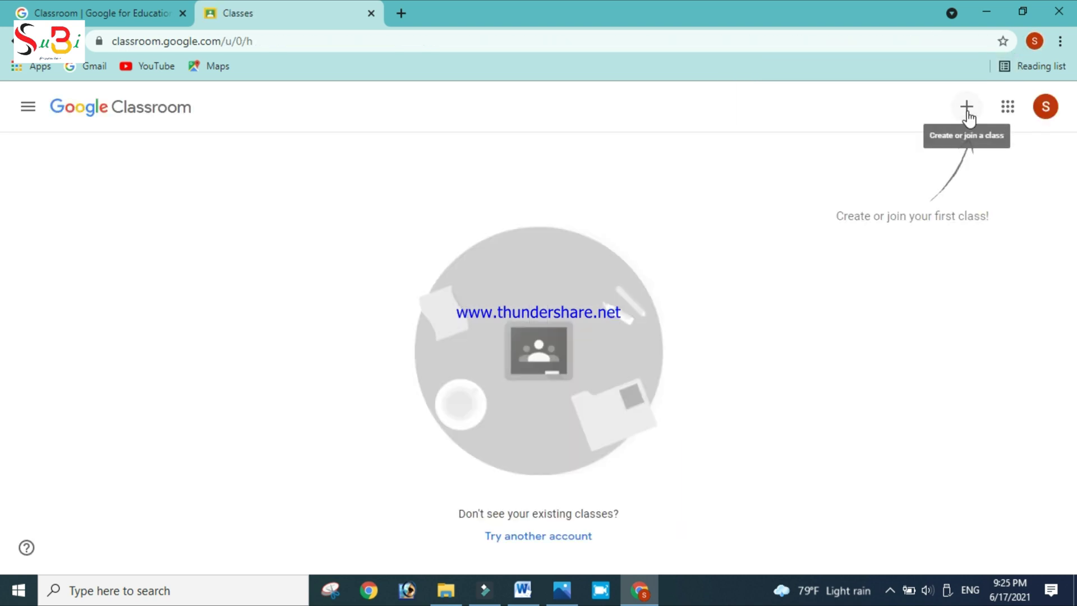
- Start creating a new class and accept the notice about not using Classroom at a school with students
left_click(968, 109)
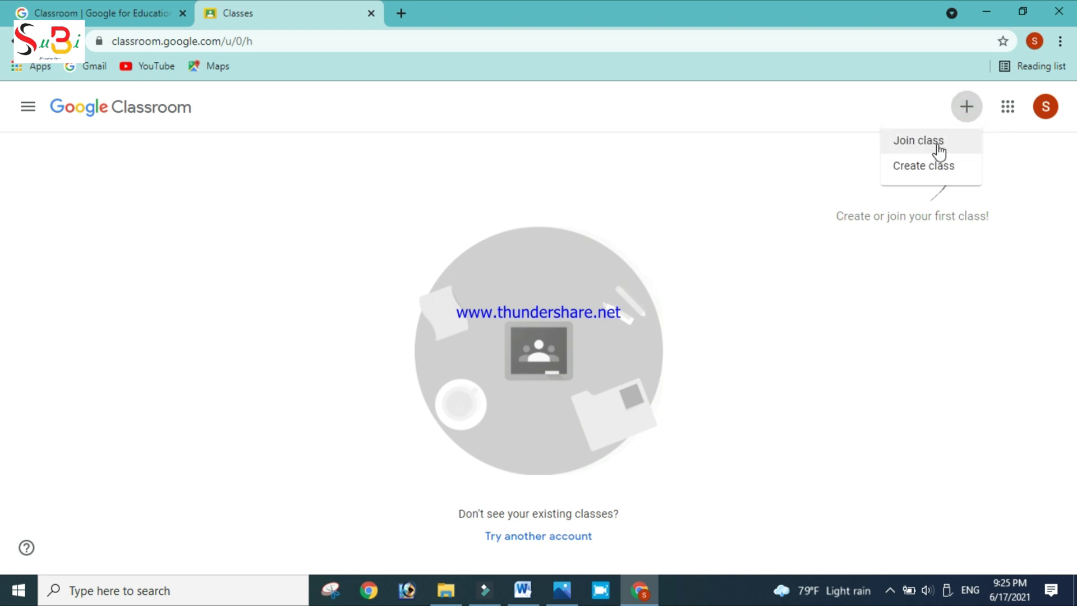
left_click(908, 167)
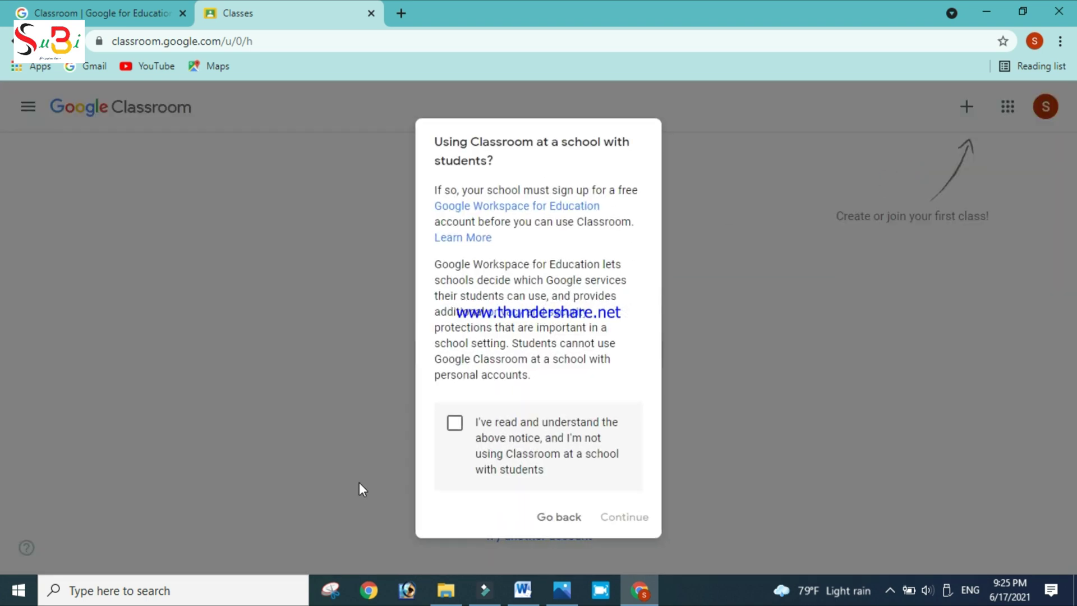
left_click(452, 426)
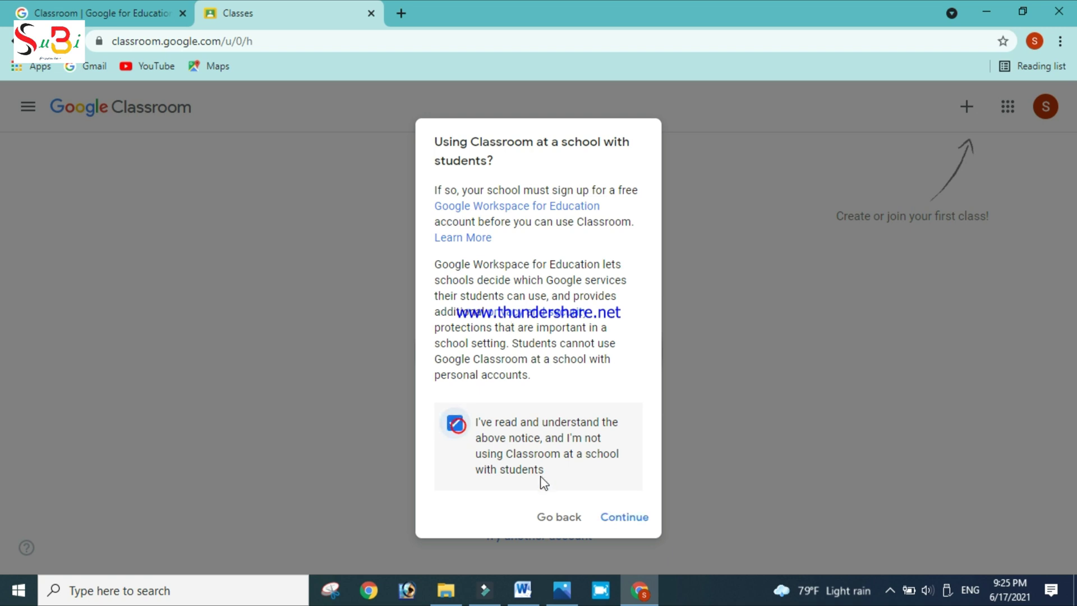
left_click(614, 519)
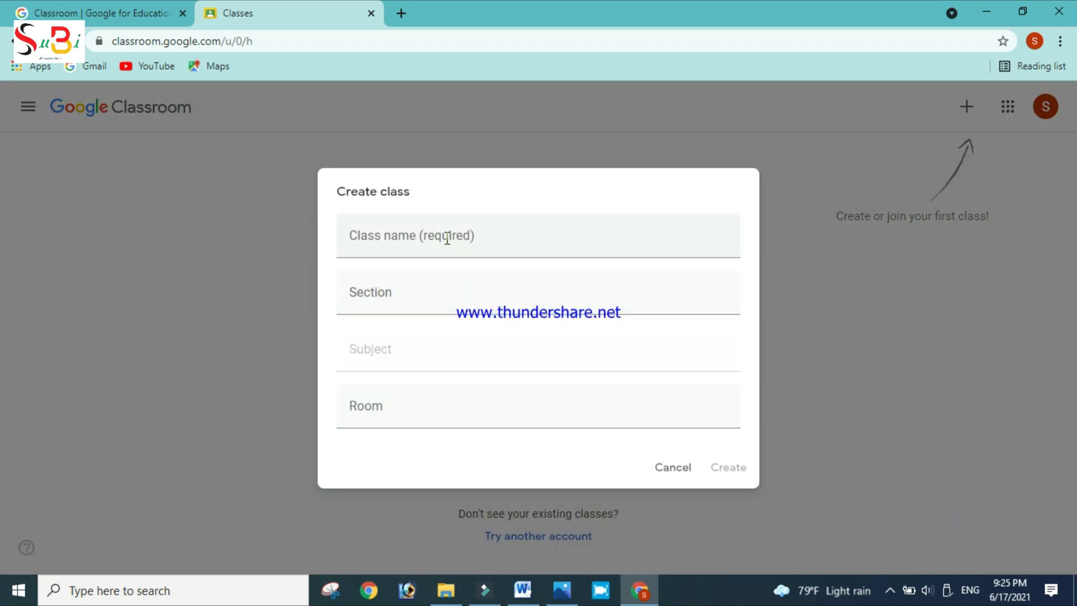
- Name the new class "Class 9 (Computer )"
left_click(446, 238)
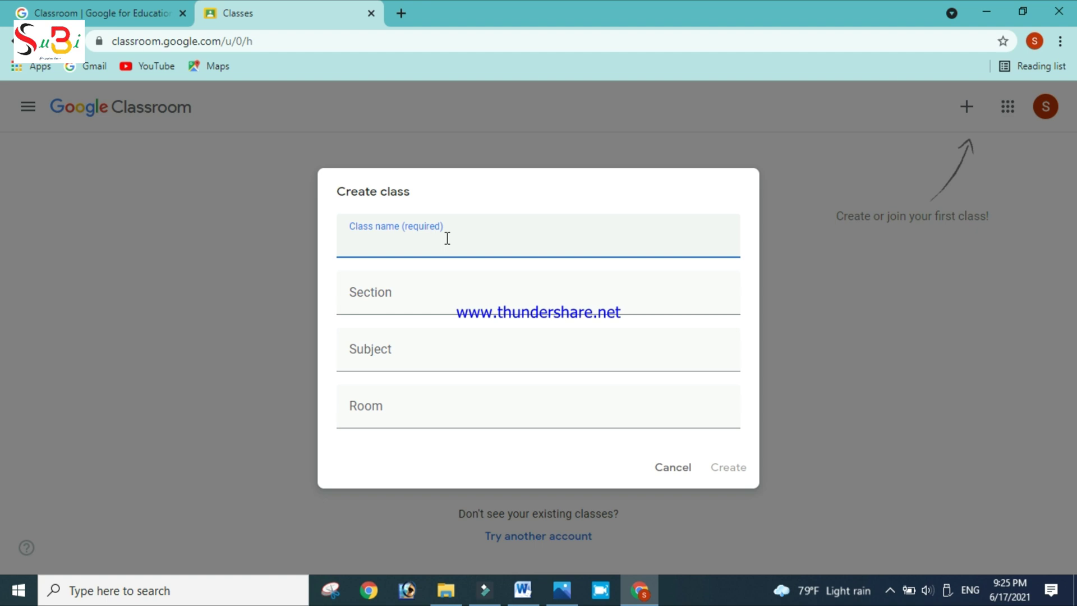
type("Class 9 ()")
key("Left")
type("Computer")
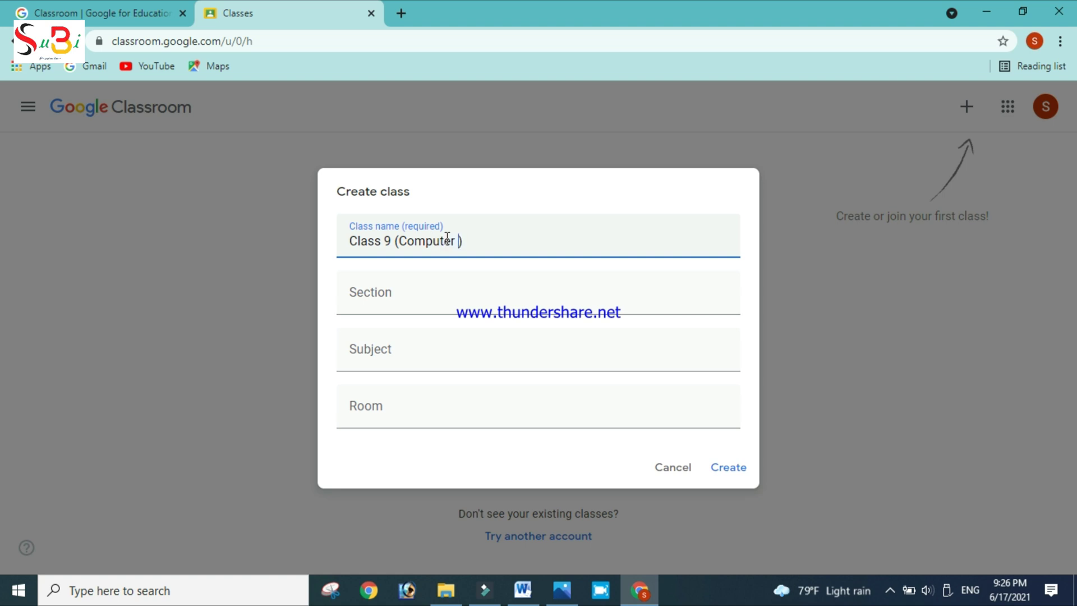
- Set the section to Rose, the subject to Computer Science and the room to 1, and create the class
left_click(376, 291)
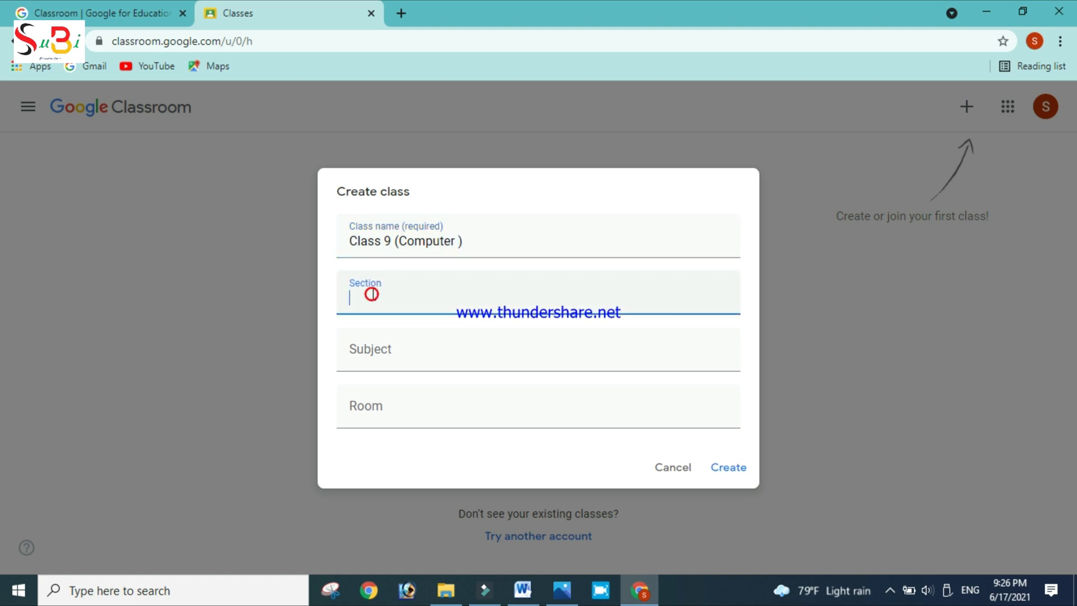
type("Rose")
left_click(373, 356)
type("Computer Science")
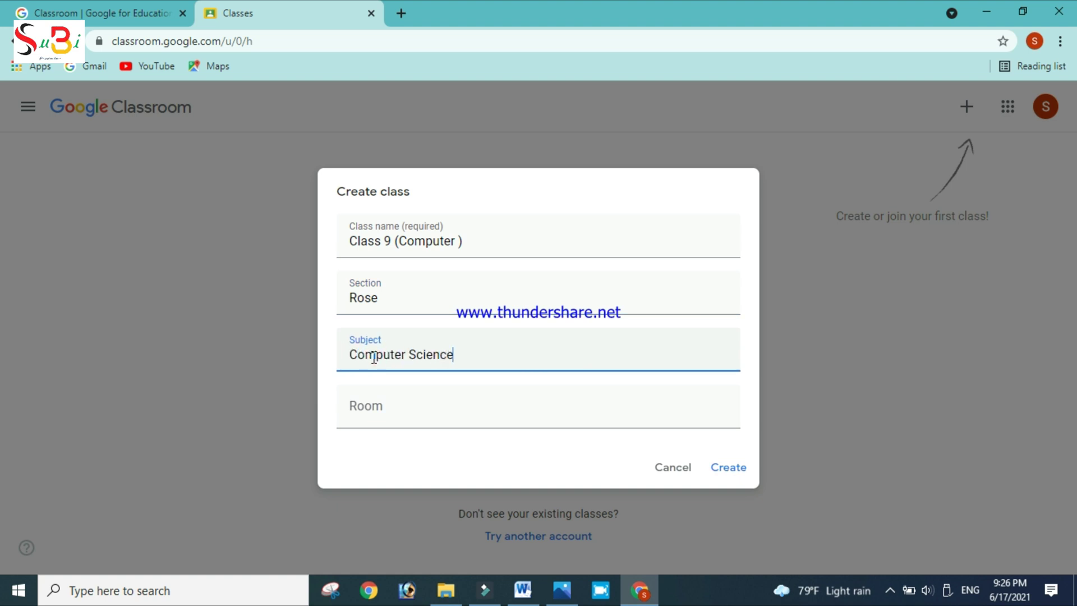
left_click(373, 412)
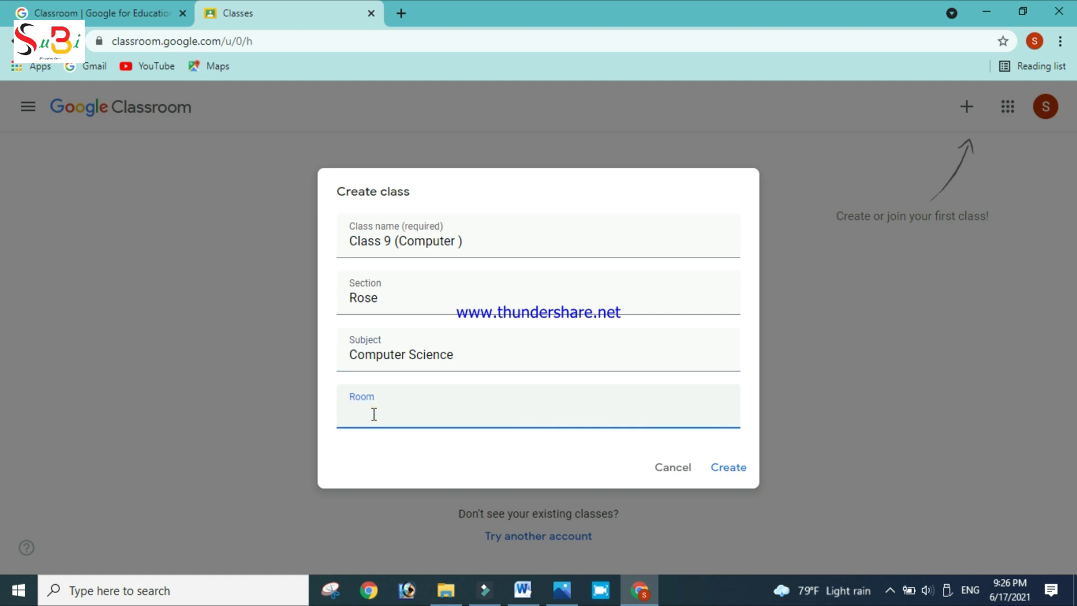
type("1")
left_click(734, 477)
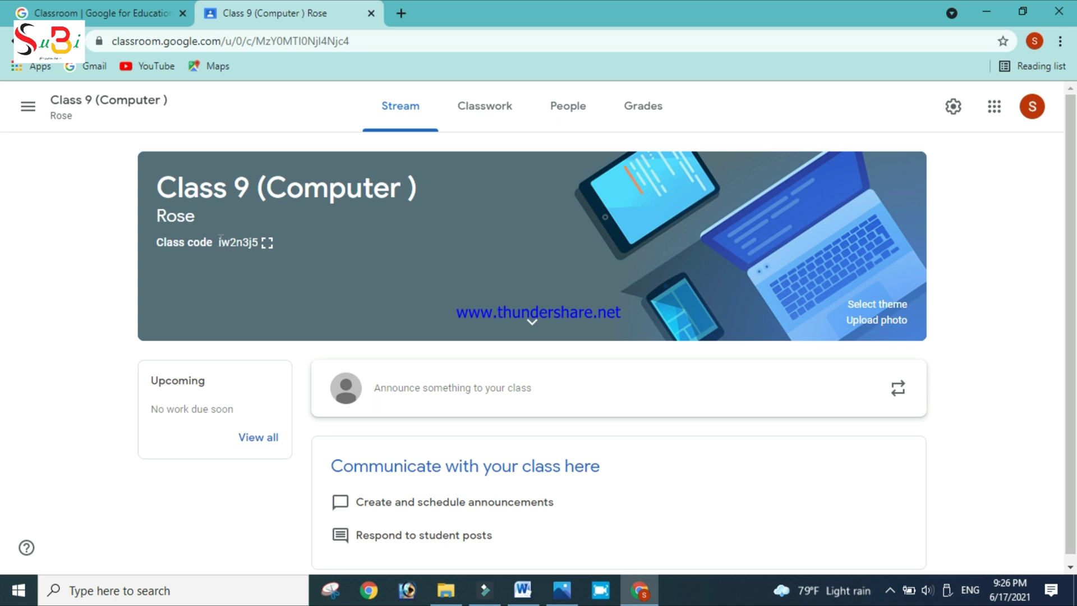
- Highlight the class code in the class banner to point it out, and clear the highlight
left_click_drag(219, 241, 258, 244)
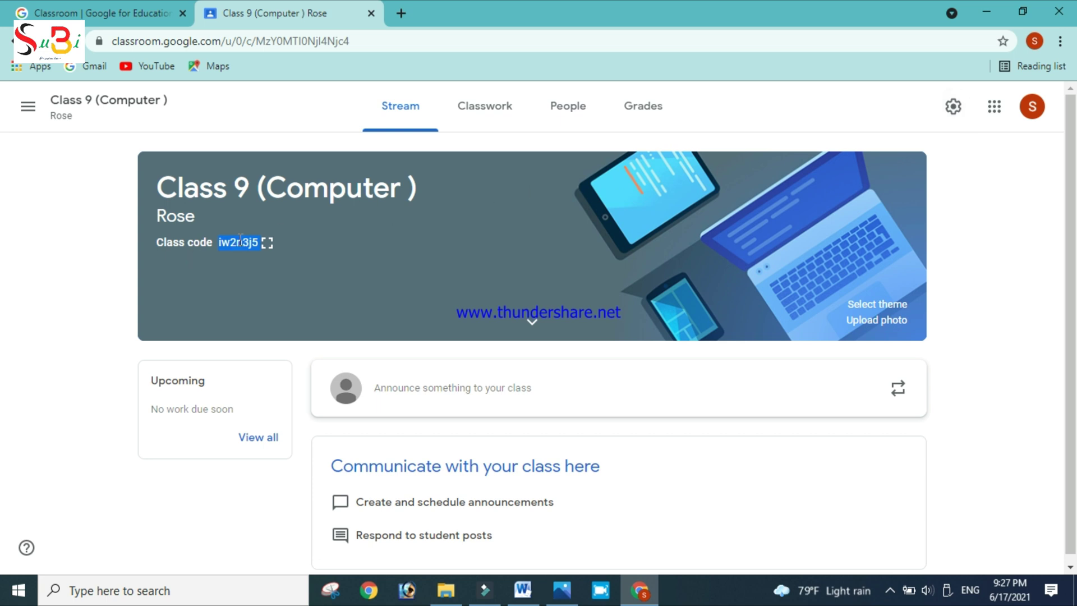
left_click(42, 297)
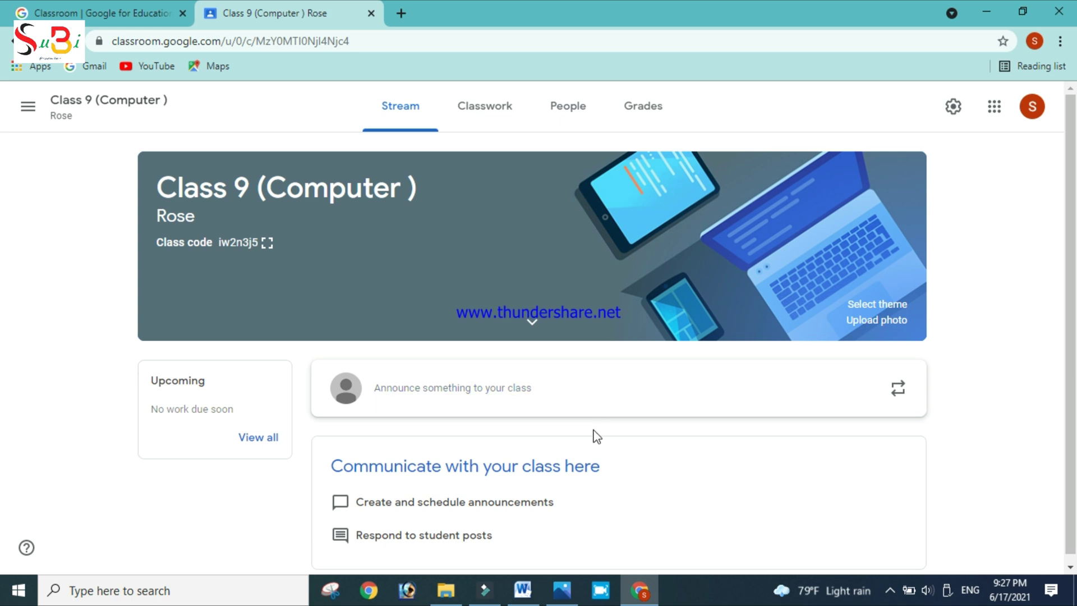
- Browse the General theme gallery and apply the grey theme with the laptop and tablet to the class
left_click(879, 306)
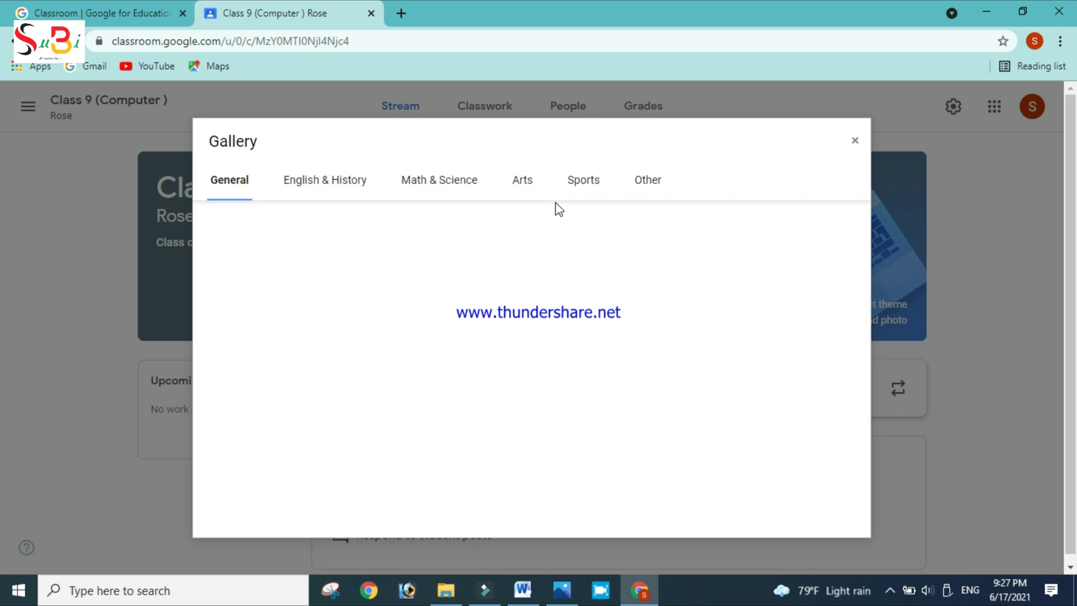
scroll(560, 362, "down", 5)
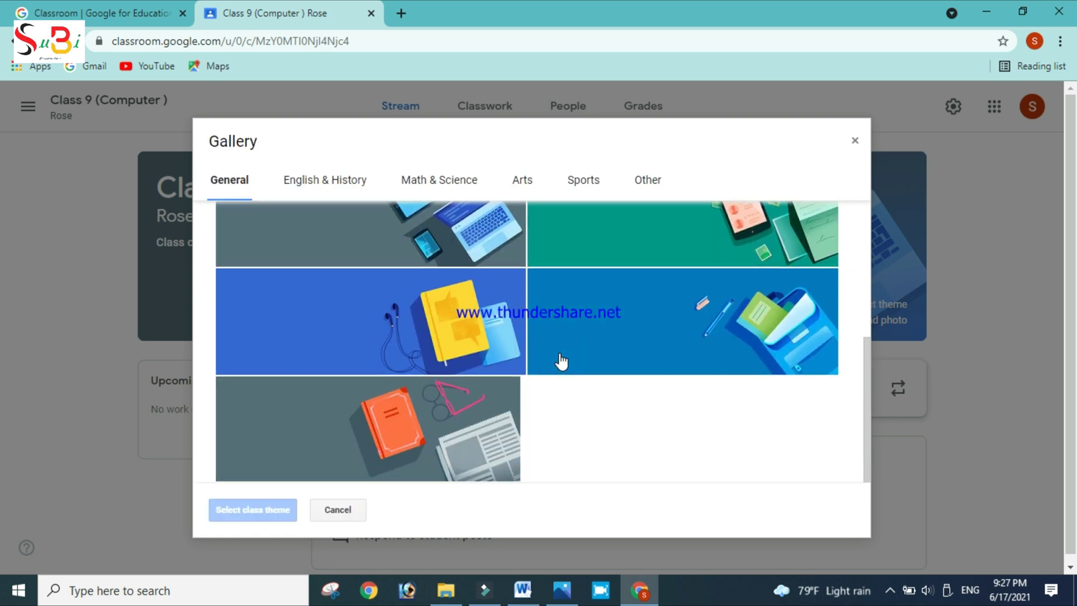
scroll(561, 362, "up", 4)
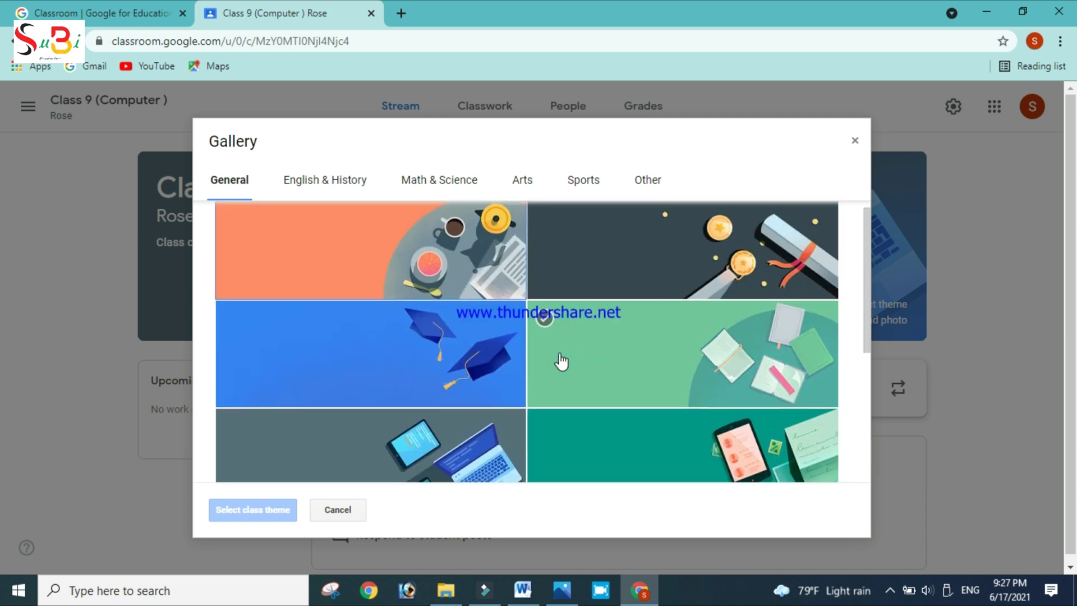
scroll(562, 362, "down", 4)
scroll(560, 360, "up", 4)
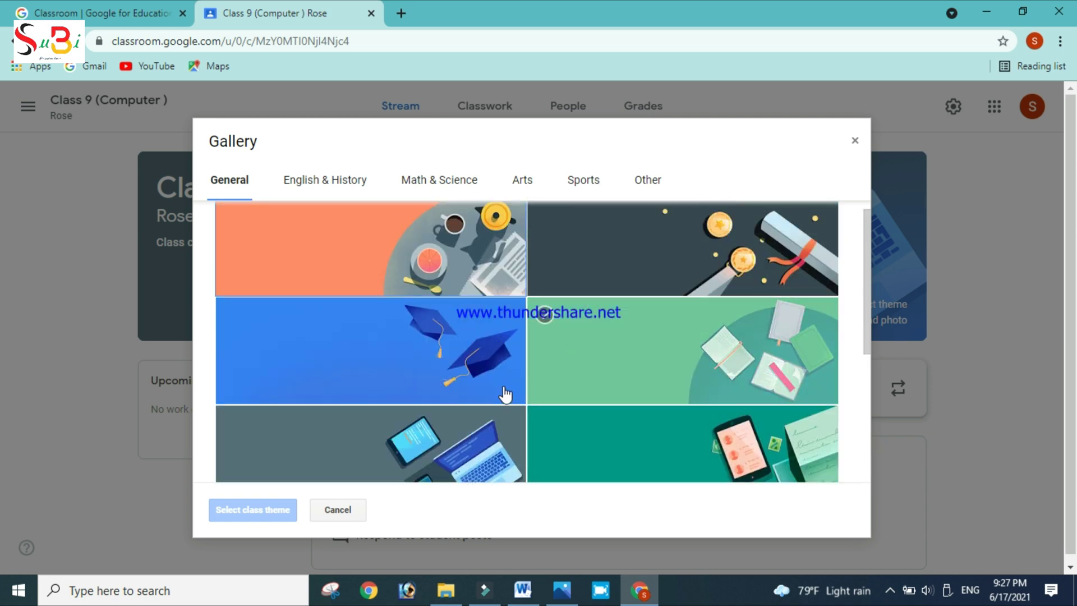
double_click(420, 432)
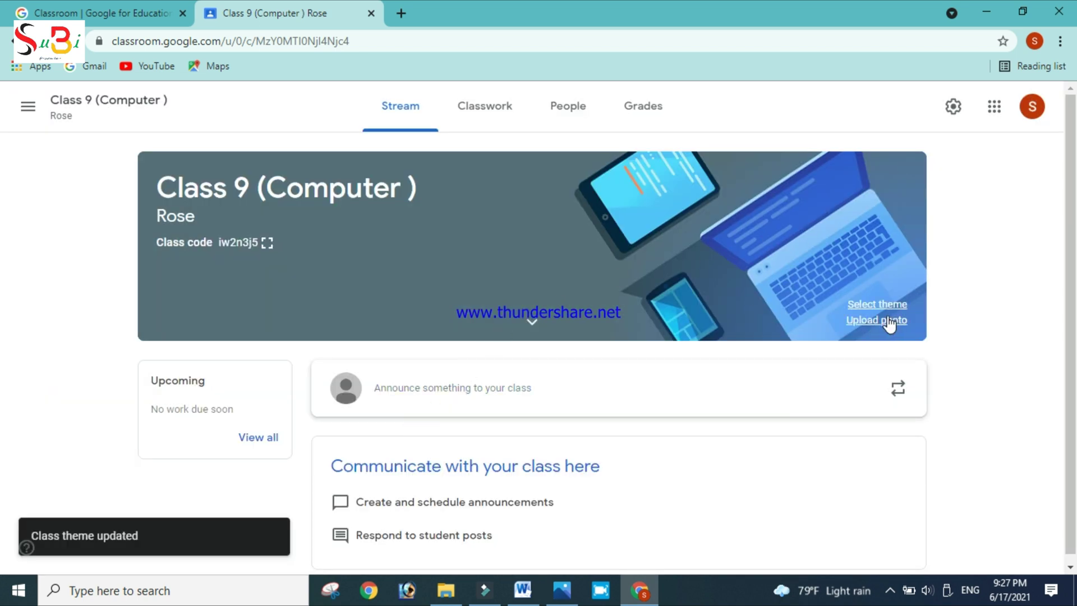
- Upload wp2566224.jpg from the Desktop, shift the crop region slightly upward over the trees, and apply it as the class theme
left_click(890, 322)
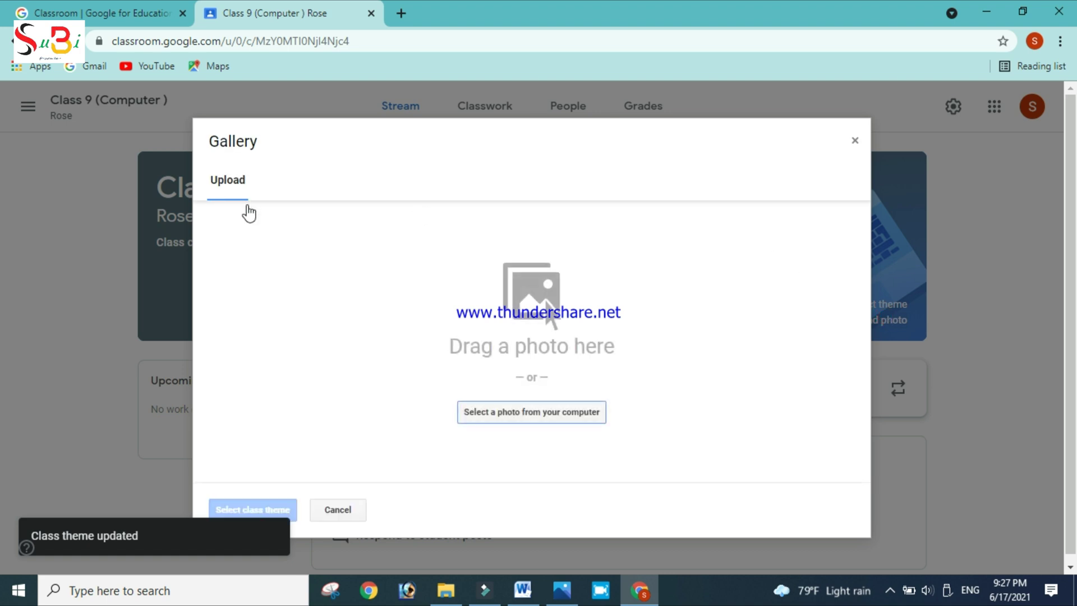
left_click(496, 416)
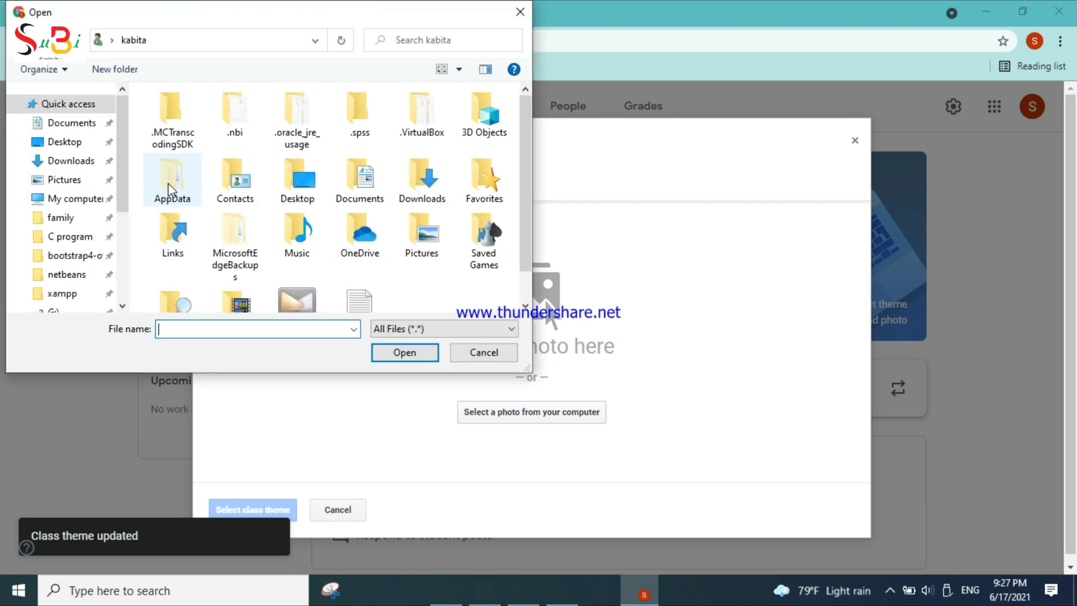
left_click(67, 143)
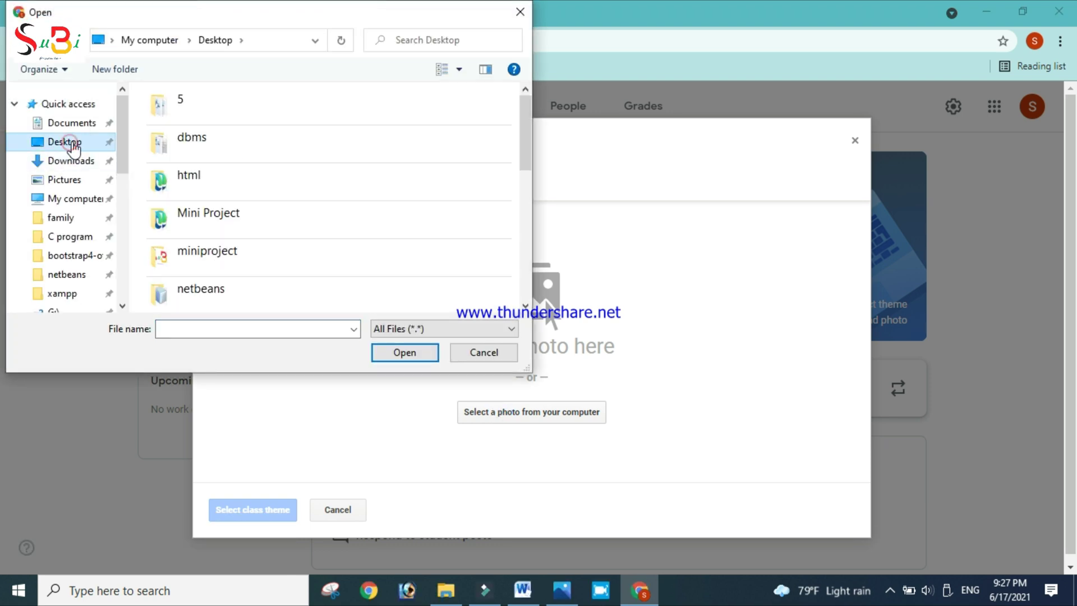
scroll(281, 230, "down", 10)
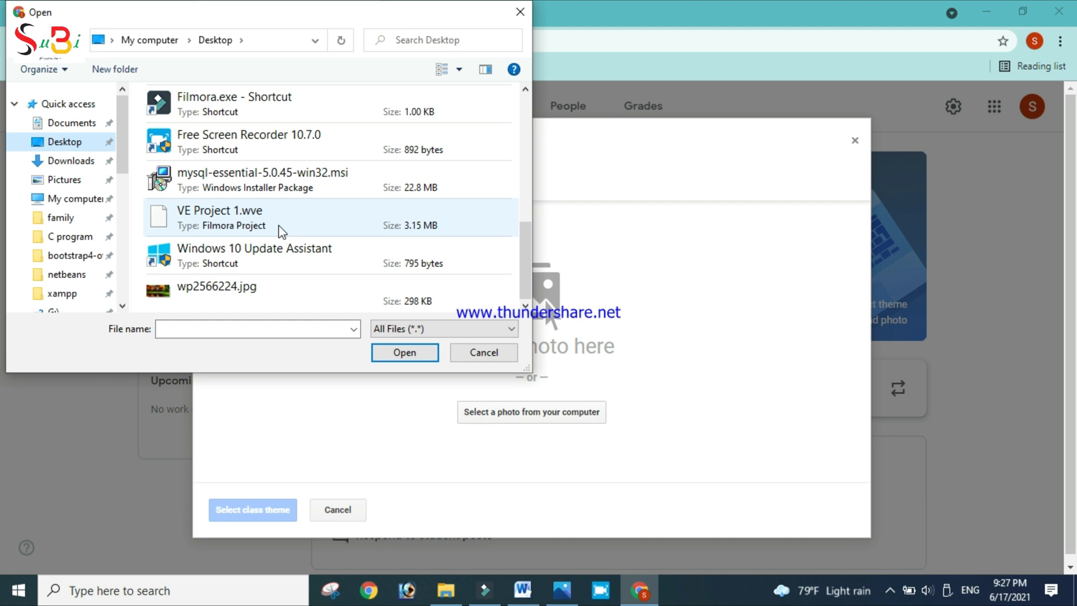
double_click(242, 287)
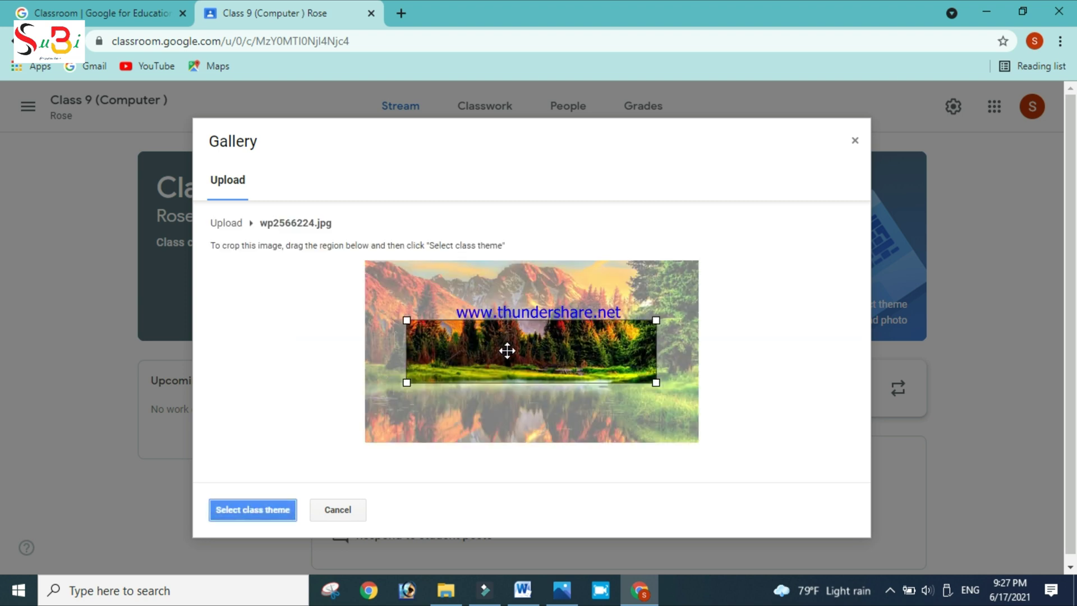
left_click_drag(507, 351, 500, 325)
left_click(252, 509)
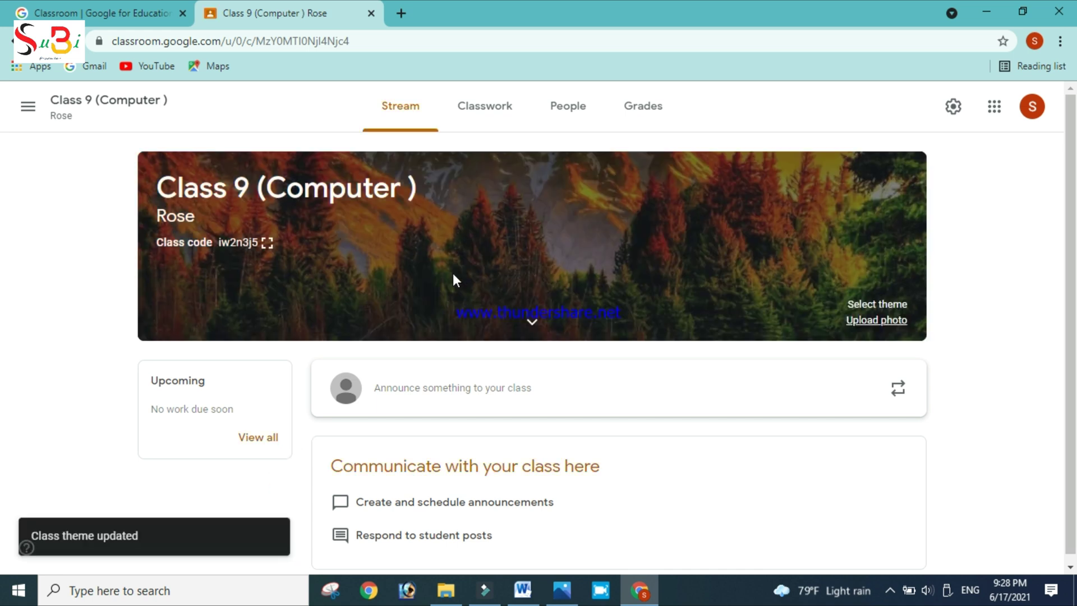
- Expand the class banner details to check the subject and room, and collapse them again
left_click(532, 325)
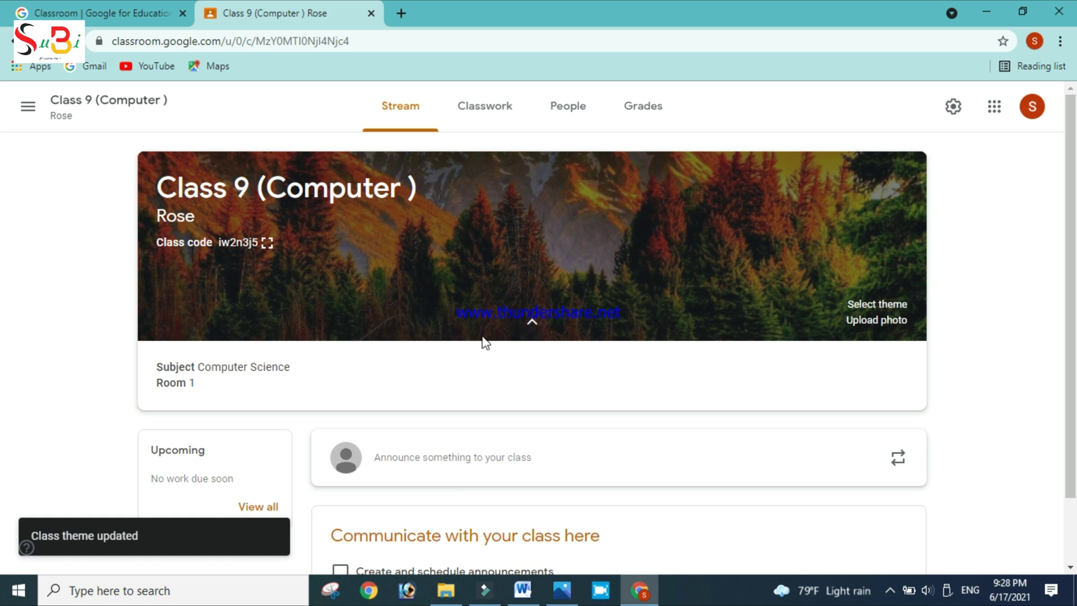
left_click(532, 324)
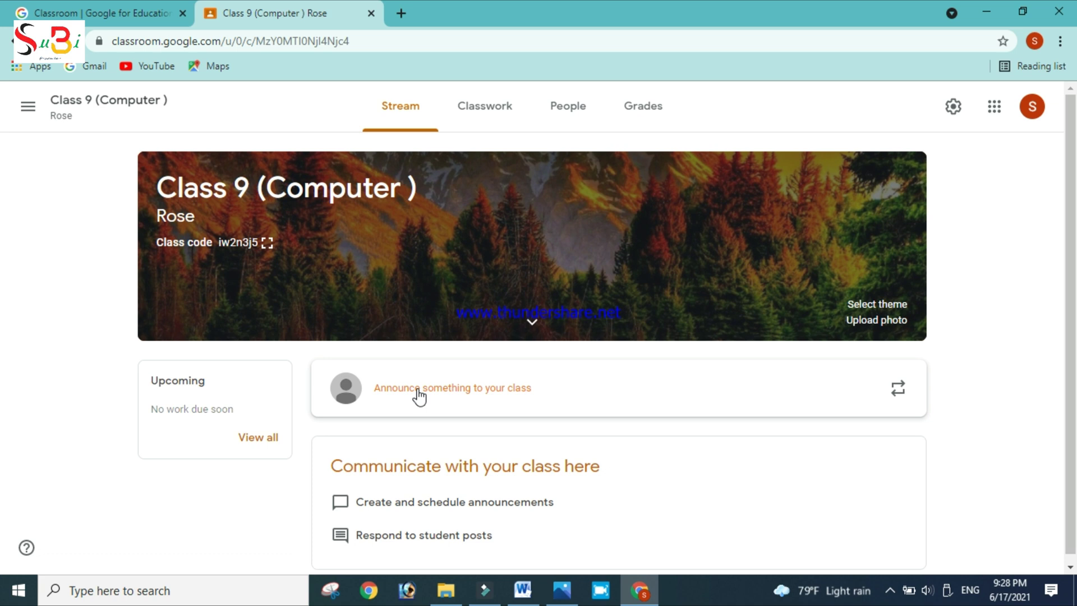
- Write an announcement to all students reading "Hello my dear students , welcome you all in our computer science class ."
left_click(418, 391)
left_click(415, 232)
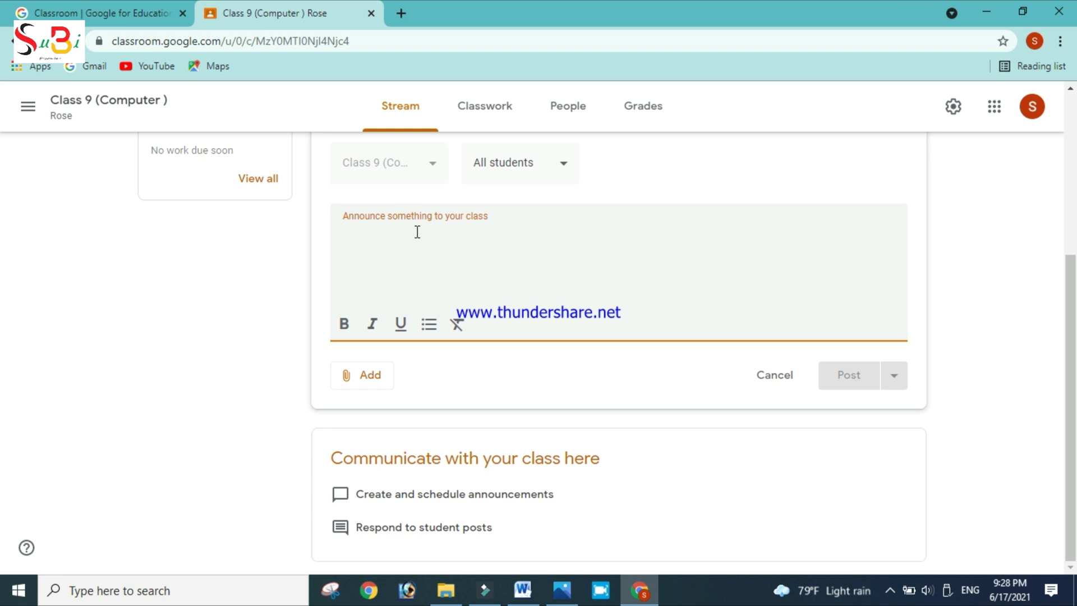
type("Hello my dea")
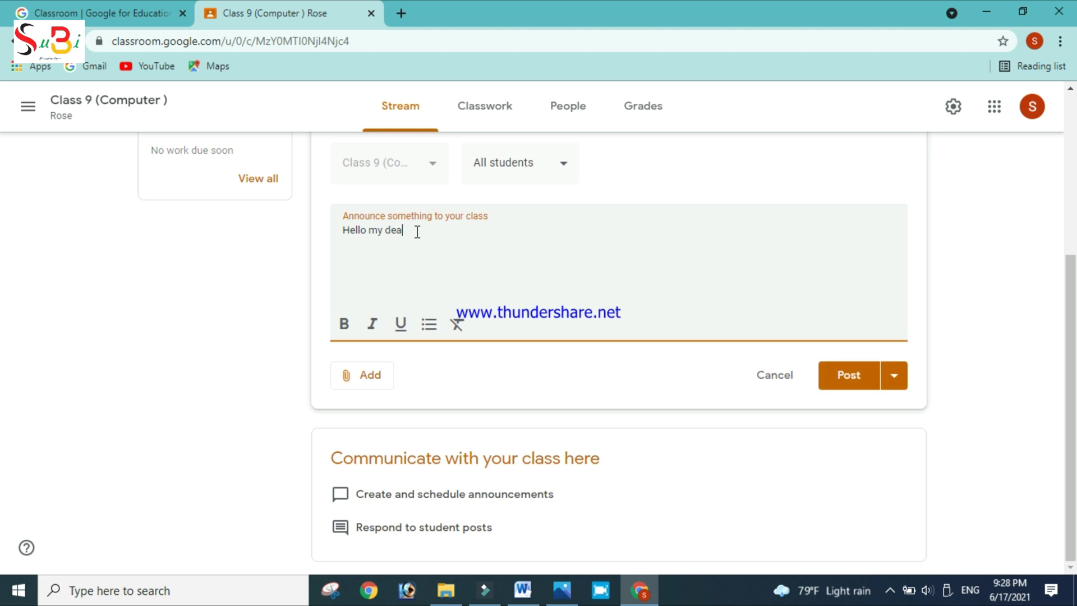
type("r students , weol")
key("BackSpace")
key("BackSpace")
type("lcome")
scroll(417, 232, "up", 5)
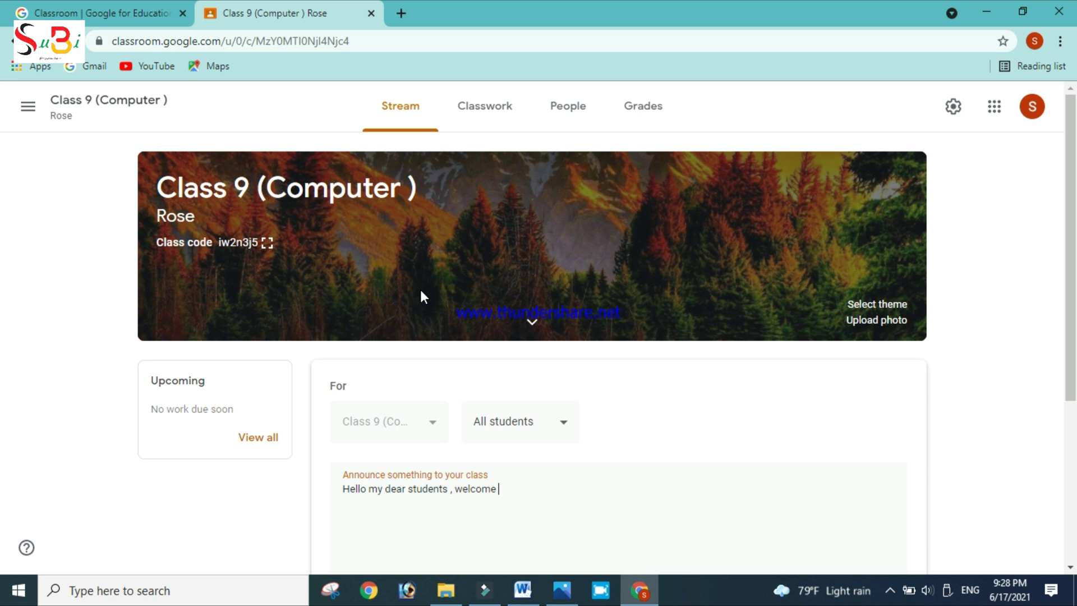
type("you all in our computer ")
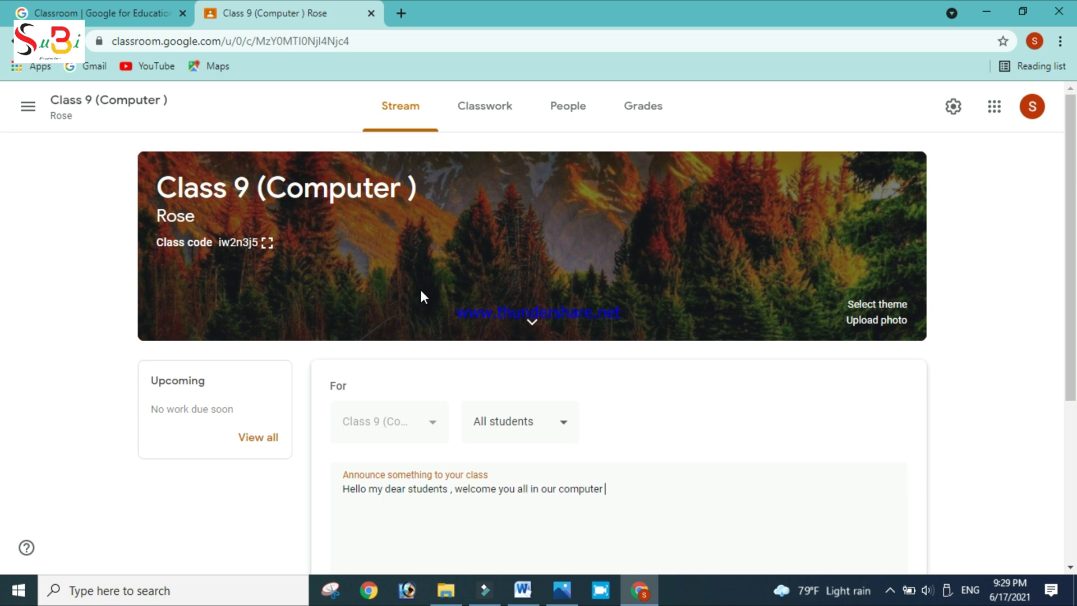
type("science class .")
- Post the welcome announcement to the class and look it over in the stream
scroll(558, 428, "down", 5)
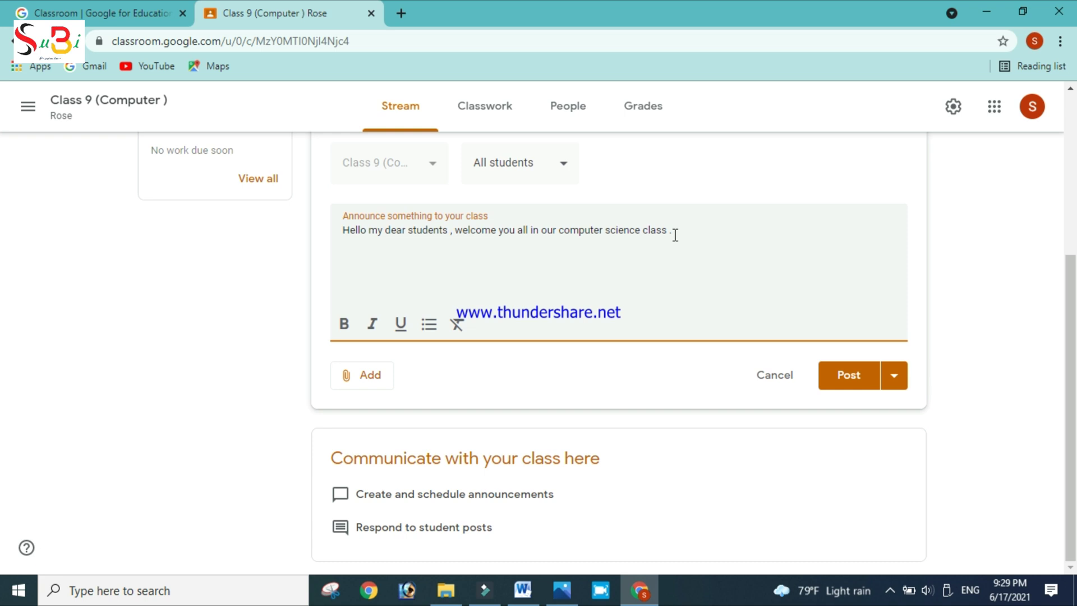
left_click(830, 380)
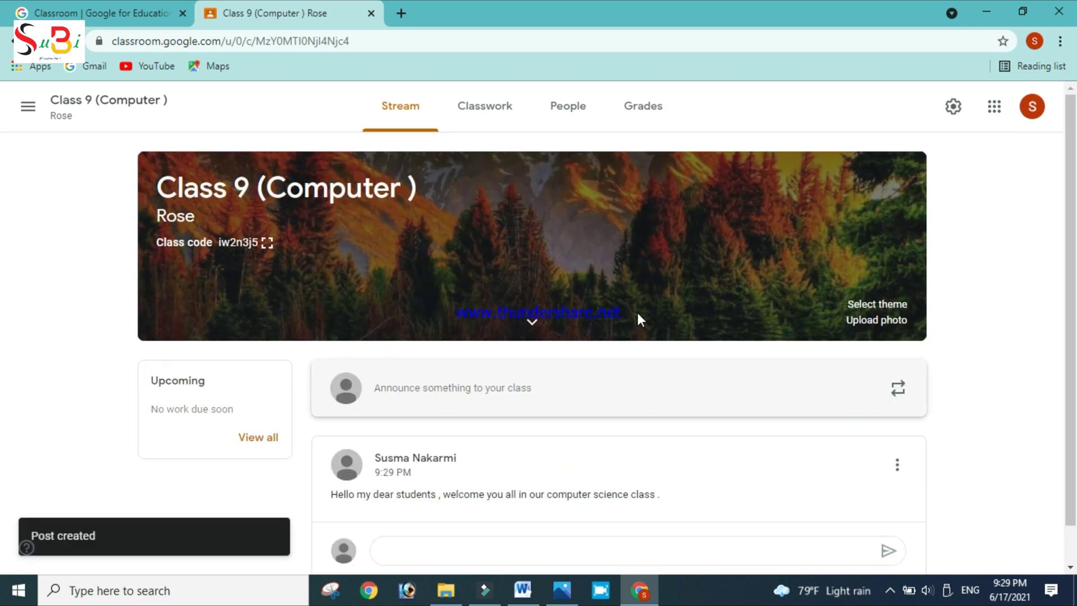
scroll(638, 314, "down", 1)
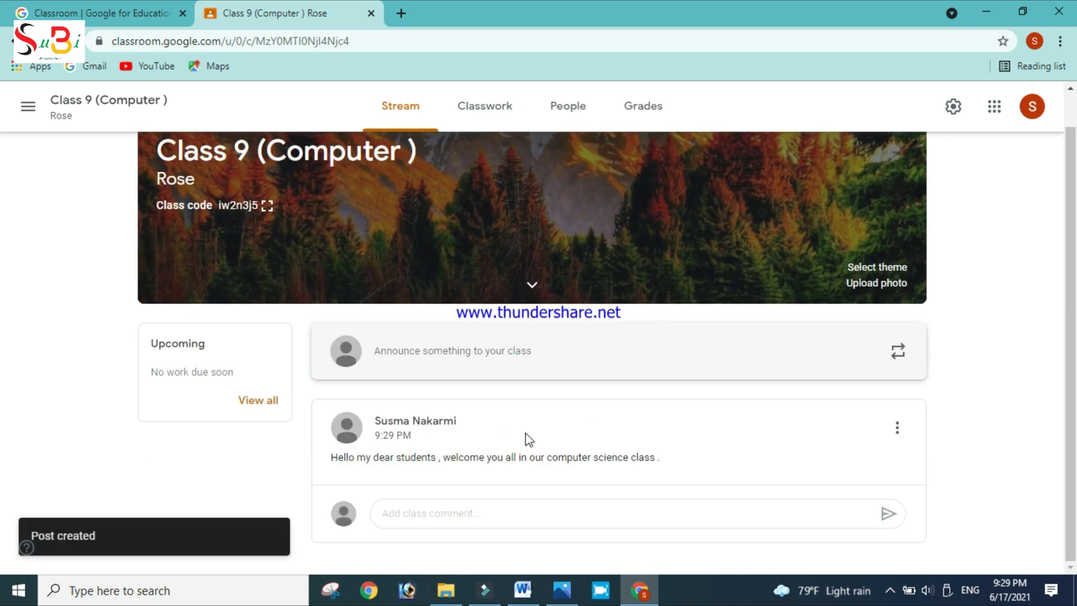
scroll(579, 437, "up", 1)
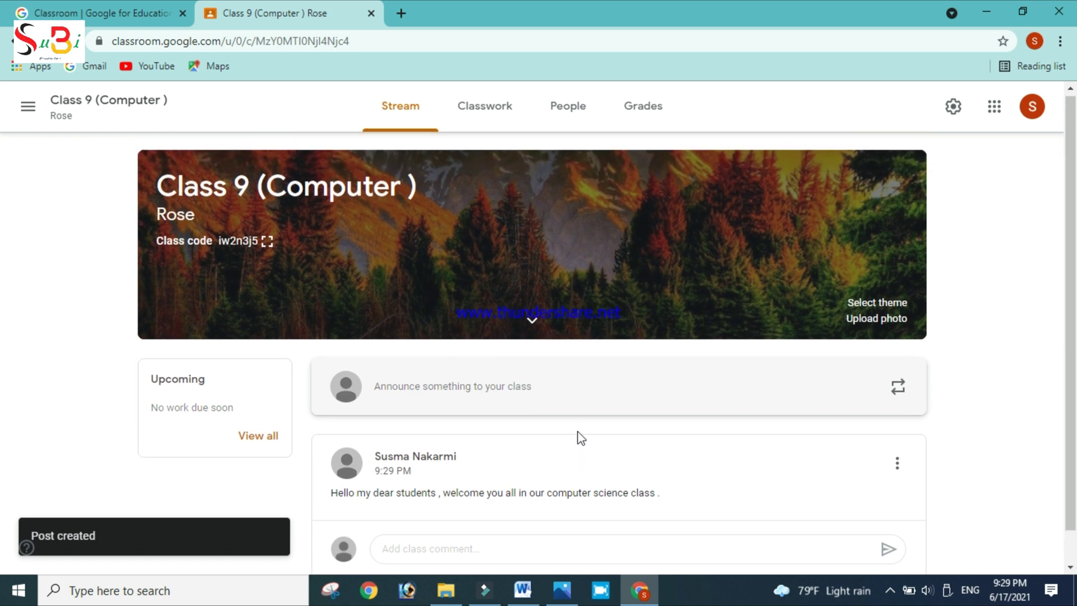
scroll(579, 438, "down", 1)
- Create a new classwork assignment and title it "Homework"
left_click(464, 115)
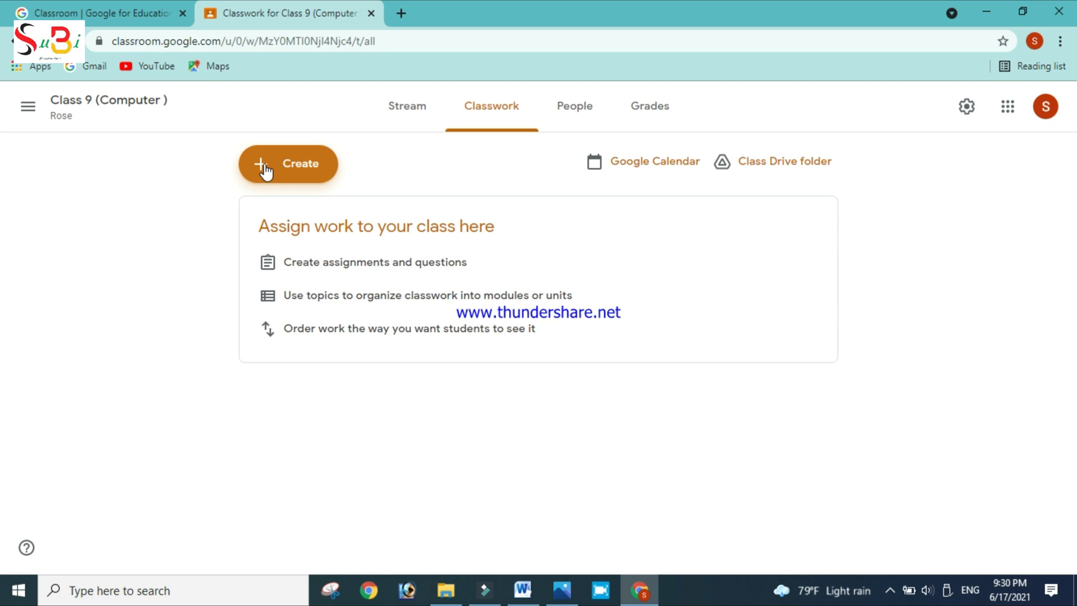
left_click(299, 179)
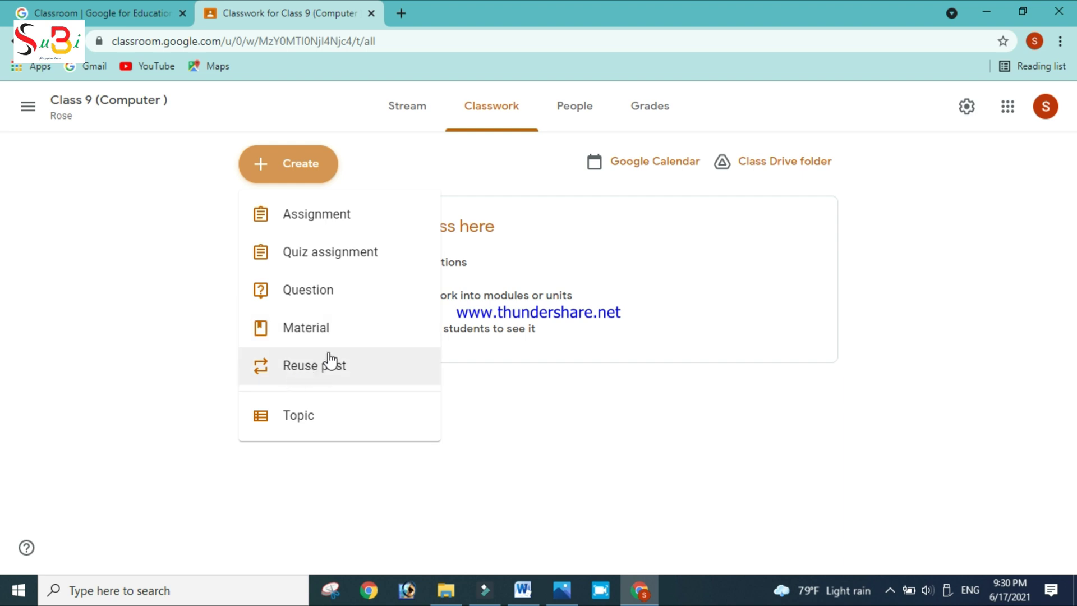
left_click(316, 221)
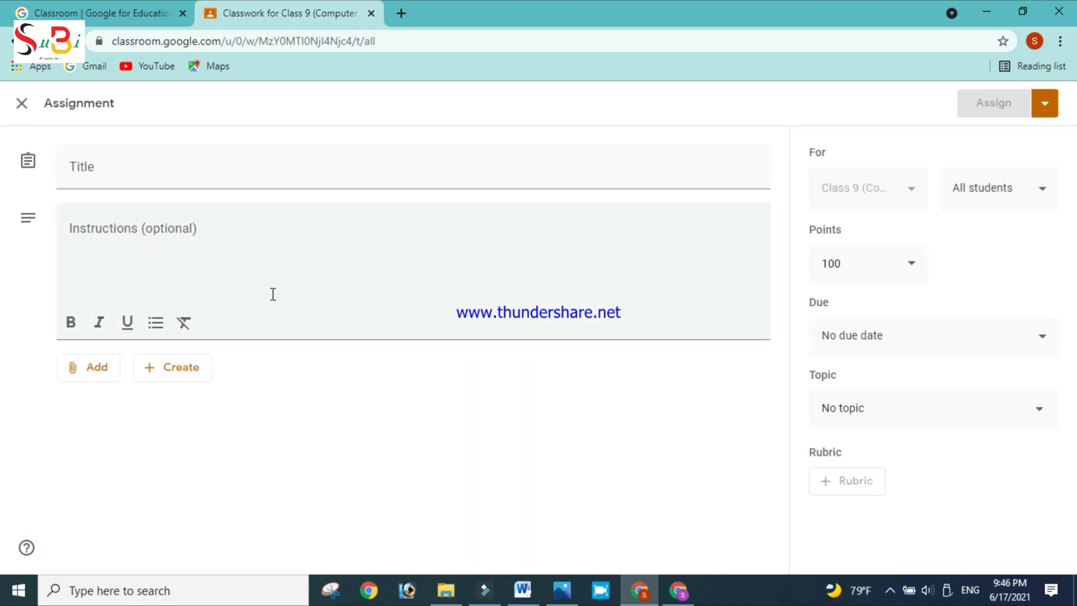
left_click(204, 159)
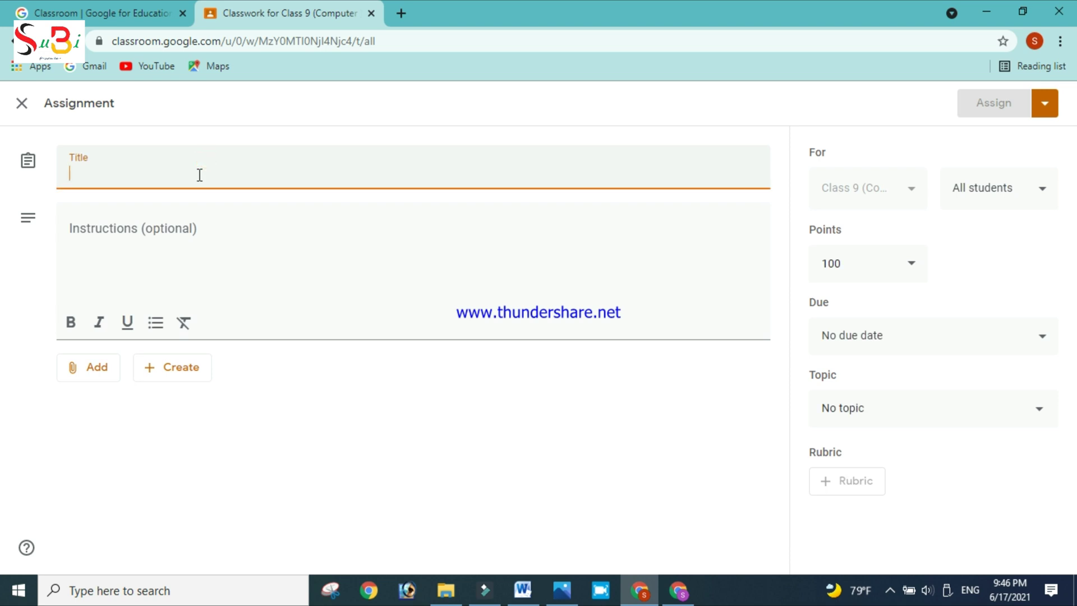
type("Homework")
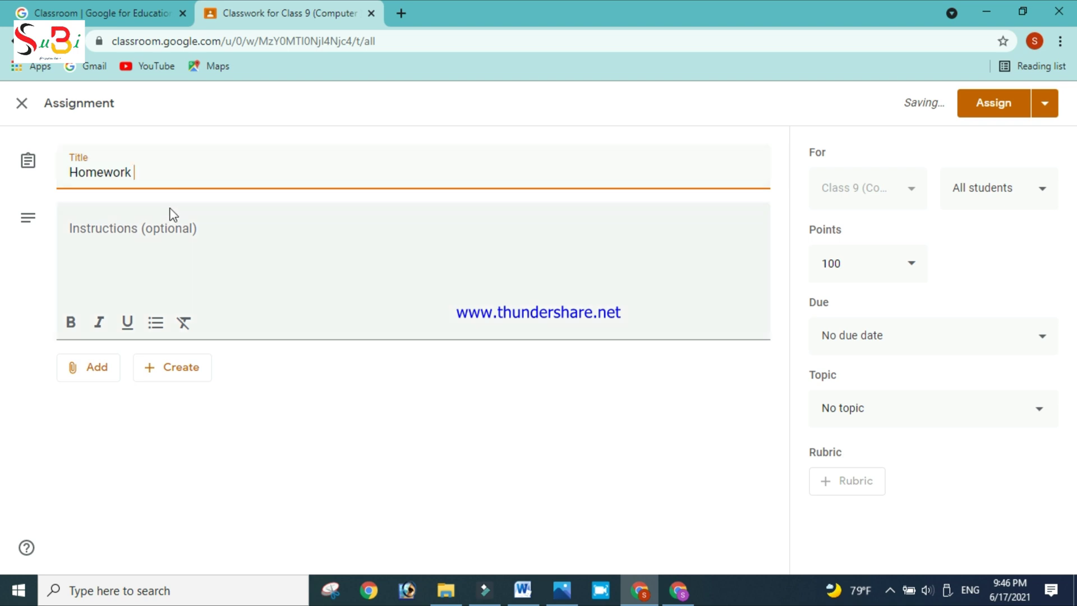
- Enter the assignment instructions "Please complete this assignment and submit it ."
left_click(159, 228)
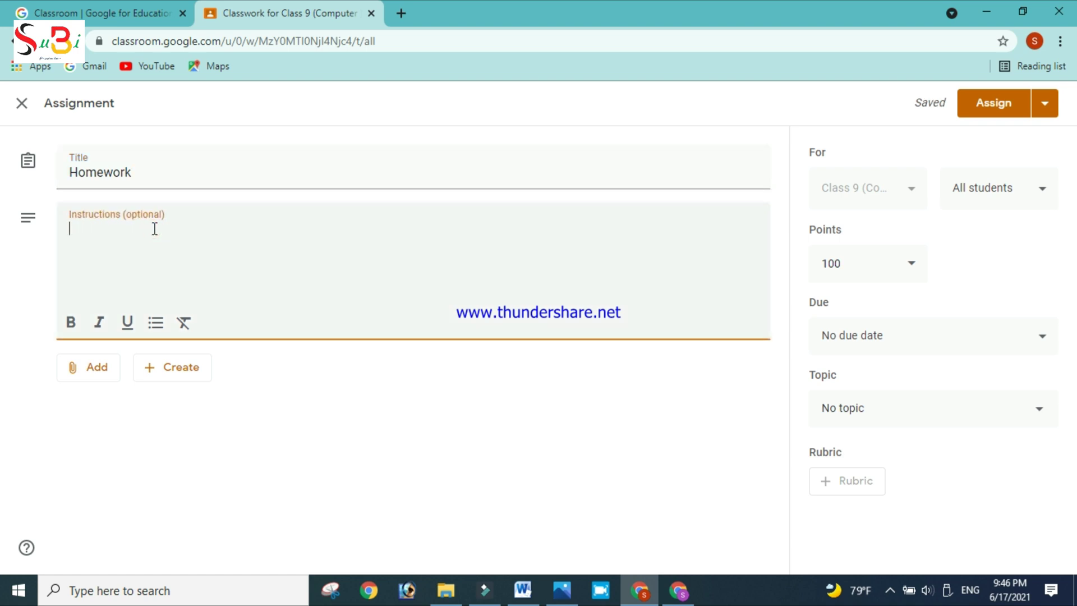
type("pLEASE")
key("BackSpace")
key("BackSpace")
key("BackSpace")
key("BackSpace")
key("BackSpace")
key("BackSpace")
type("PLEAS")
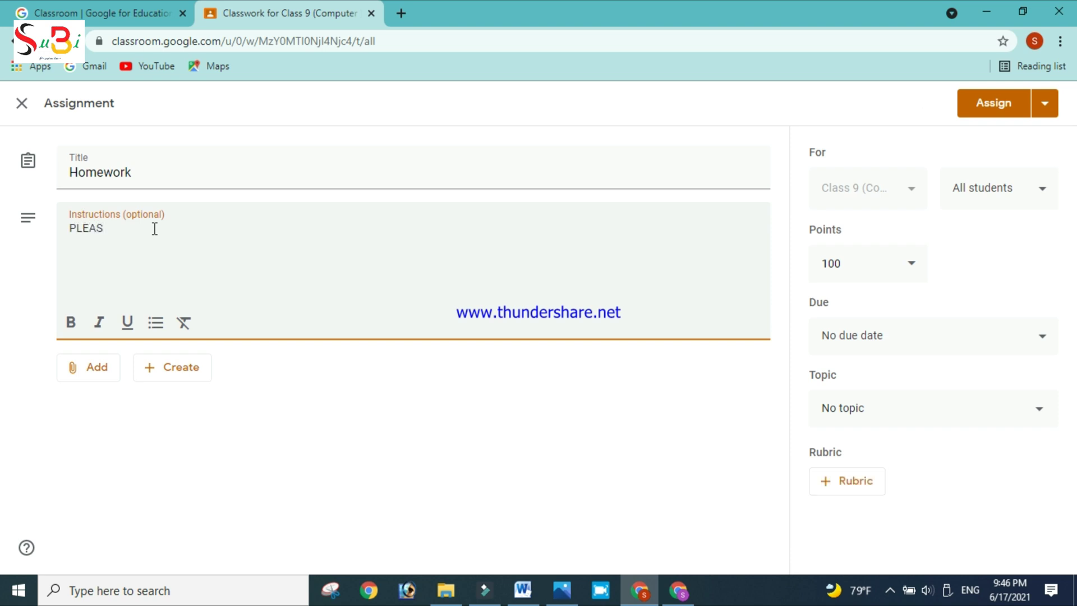
key("BackSpace")
key("BackSpace")
key("BackSpace")
key("BackSpace")
type("lease complete this a")
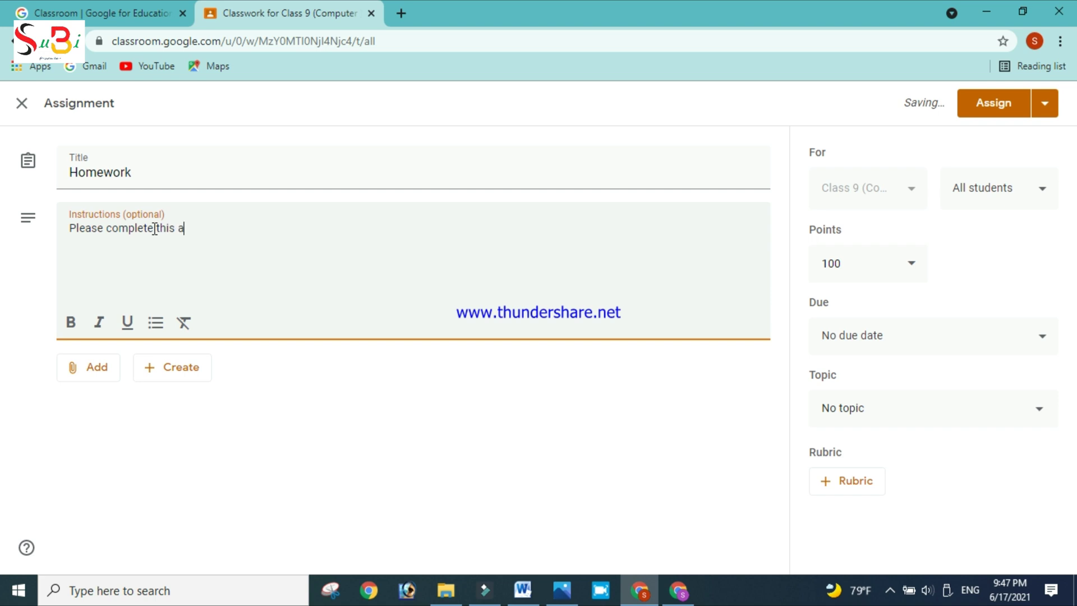
type("ssignment")
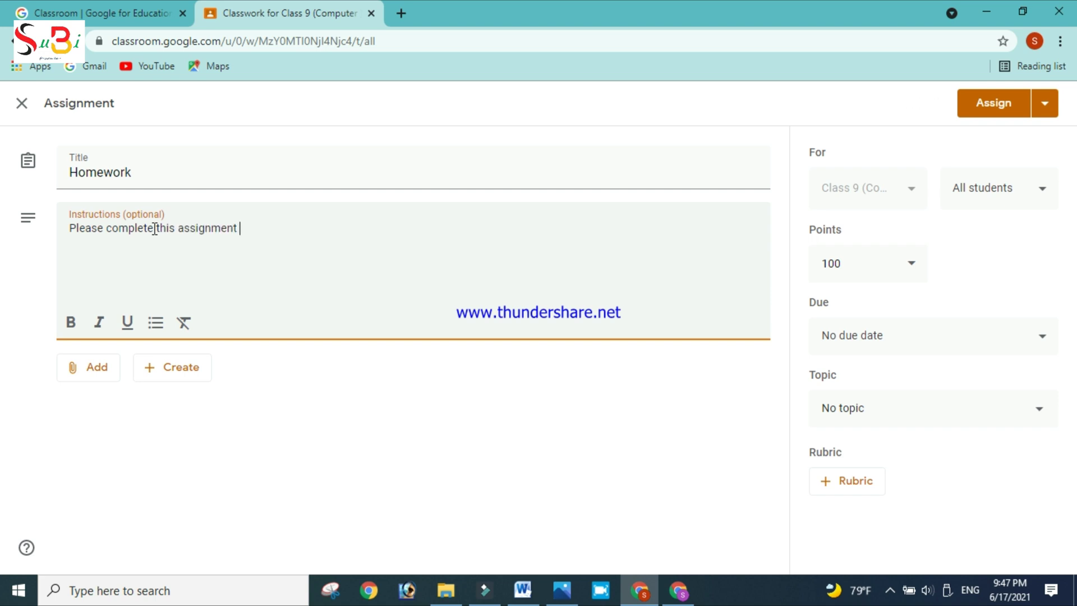
type(" and submit it .")
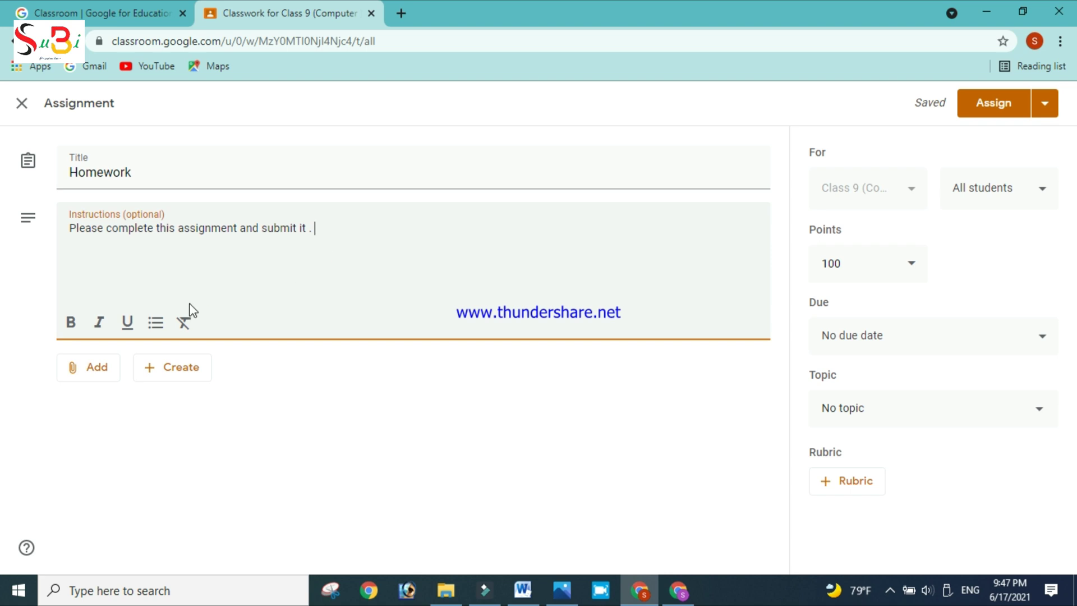
- Start attaching a YouTube video to the assignment, and open youtube.com in a new browser tab to find one
left_click(94, 369)
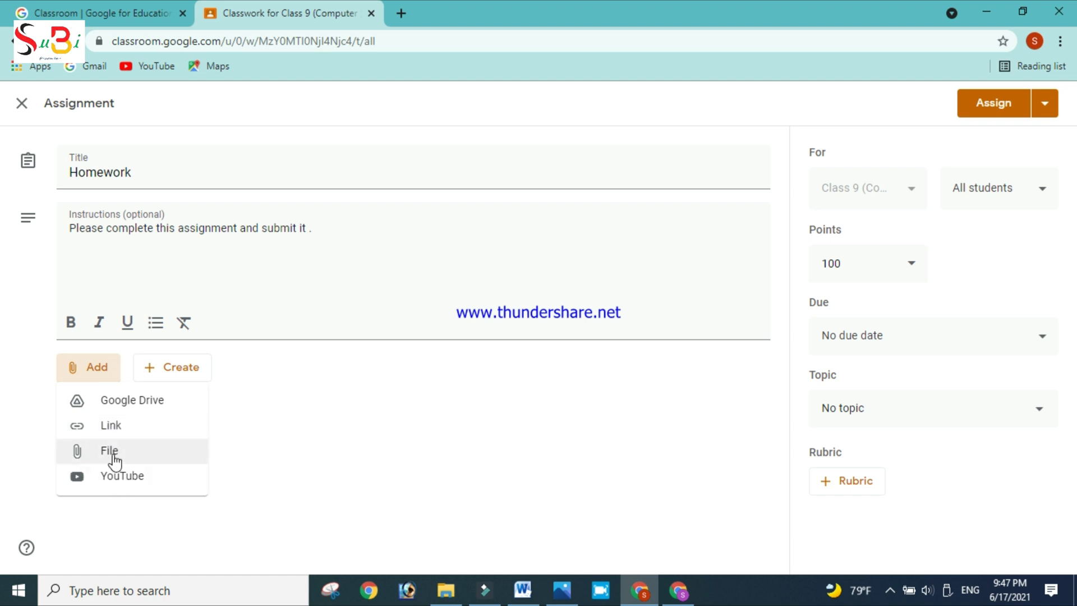
left_click(132, 477)
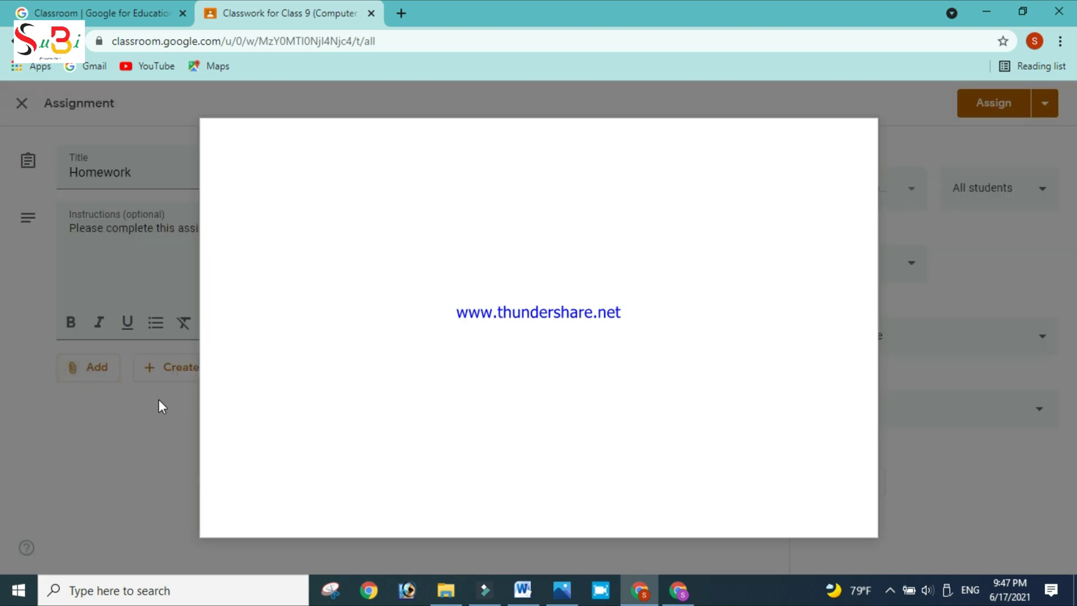
left_click(401, 13)
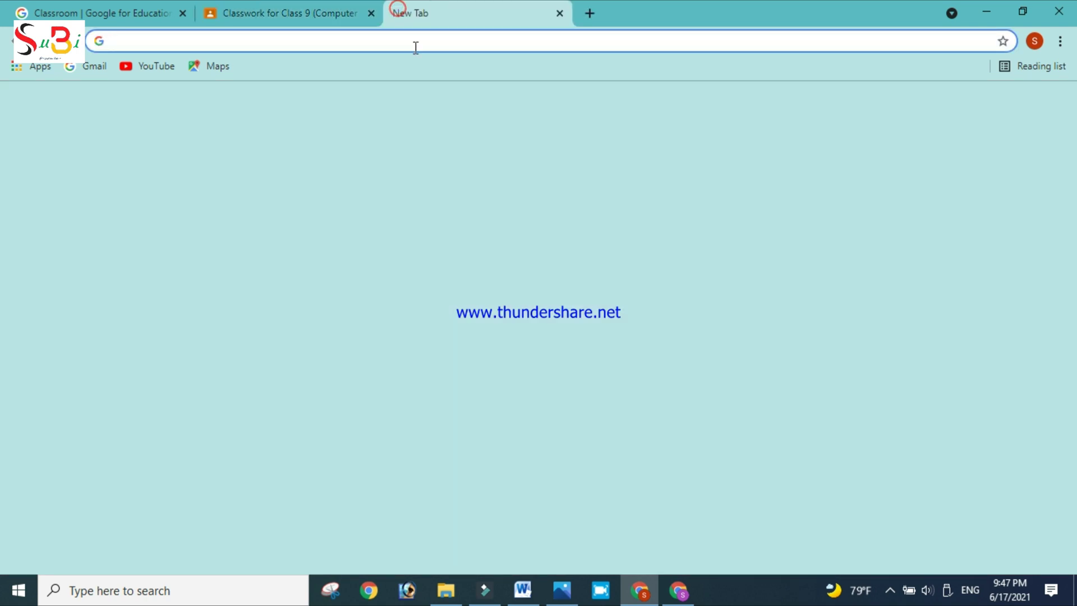
type("youtube.com")
key("Return")
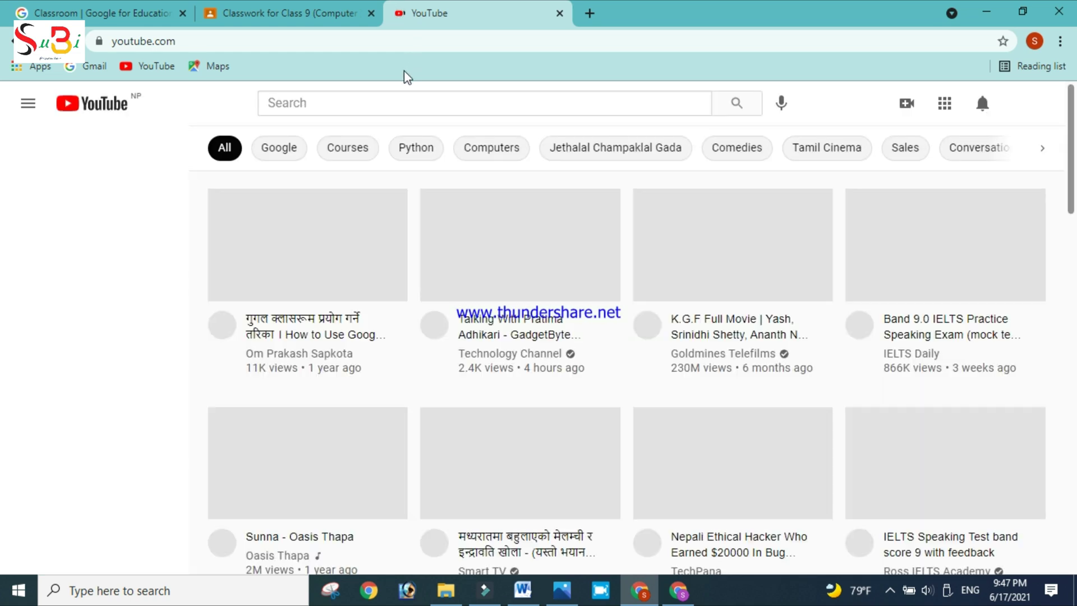
- Open the video "How to Use Google Classroom for Students and Parents in Nepali", pause it and copy its web address
left_click(312, 287)
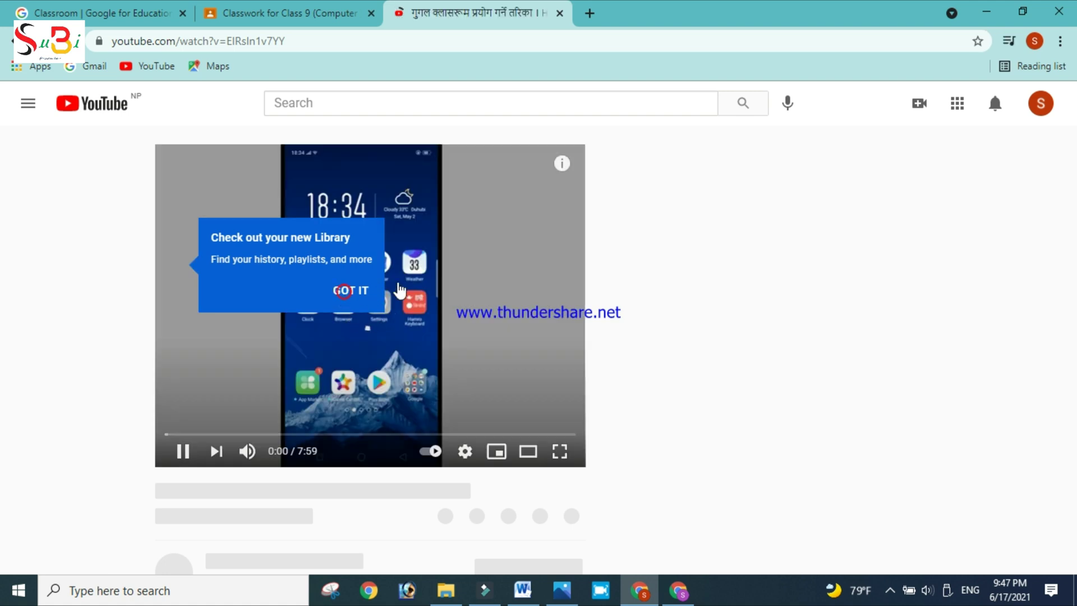
left_click(349, 293)
left_click(355, 300)
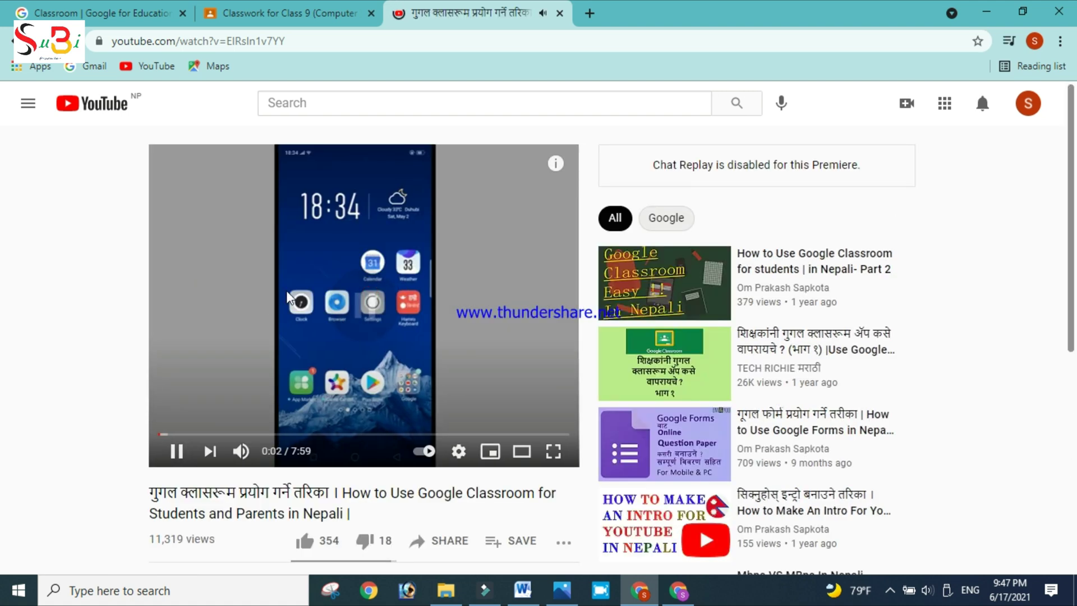
left_click(306, 42)
key("ctrl+c")
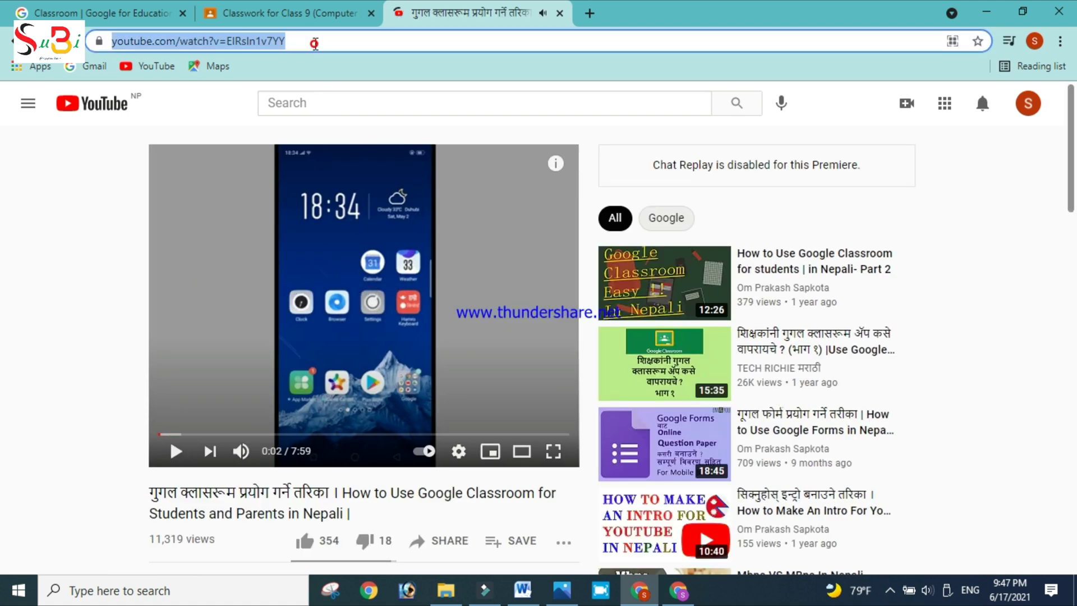
- Find the YouTube video by its copied web address in the assignment's video search and attach it to the assignment
left_click(293, 9)
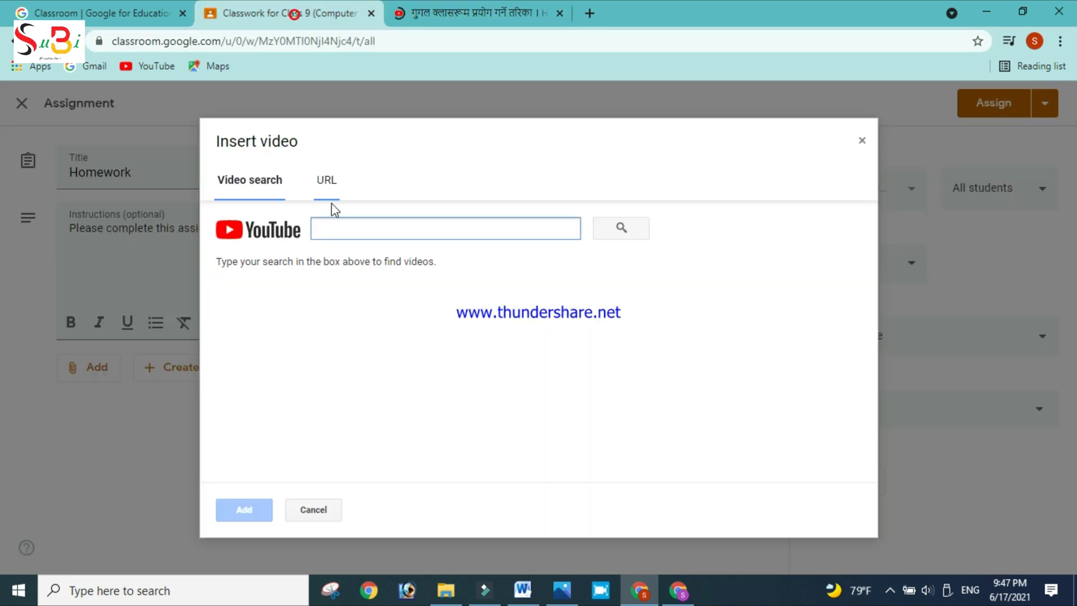
left_click(332, 221)
key("ctrl+v")
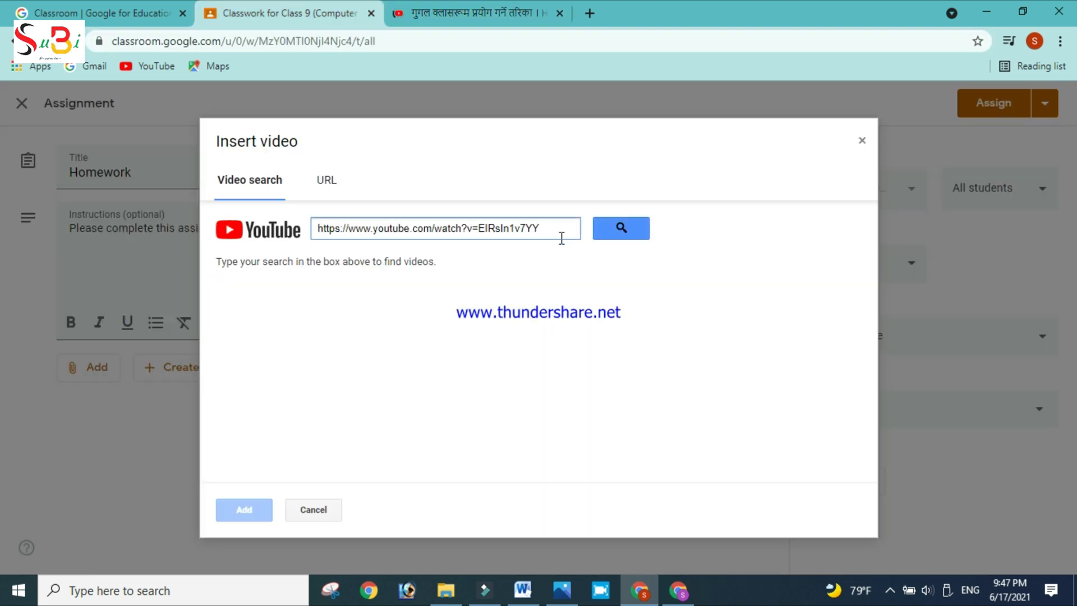
left_click(618, 230)
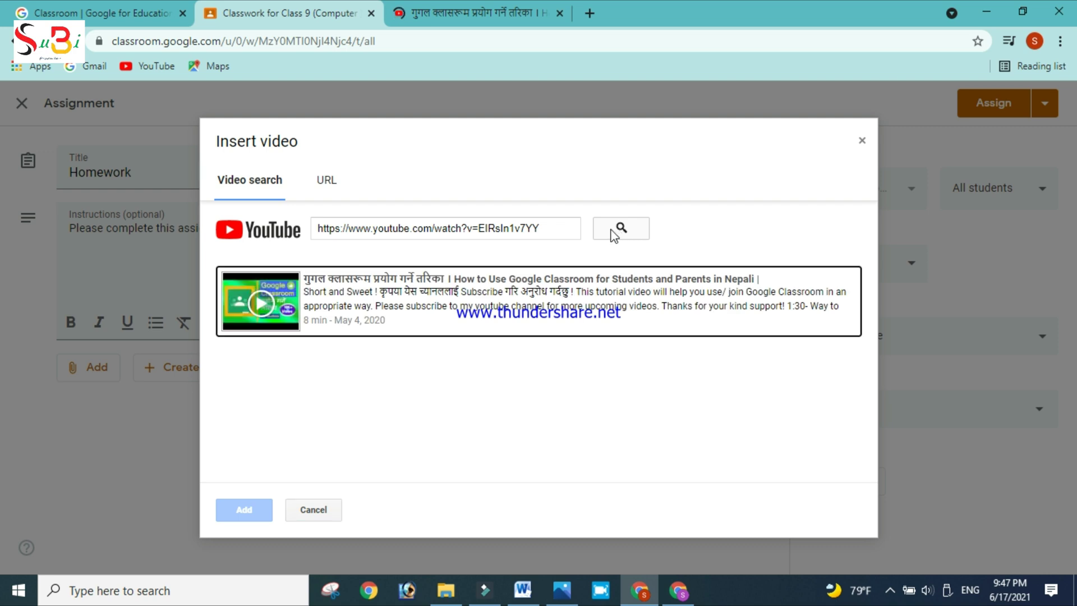
left_click(336, 299)
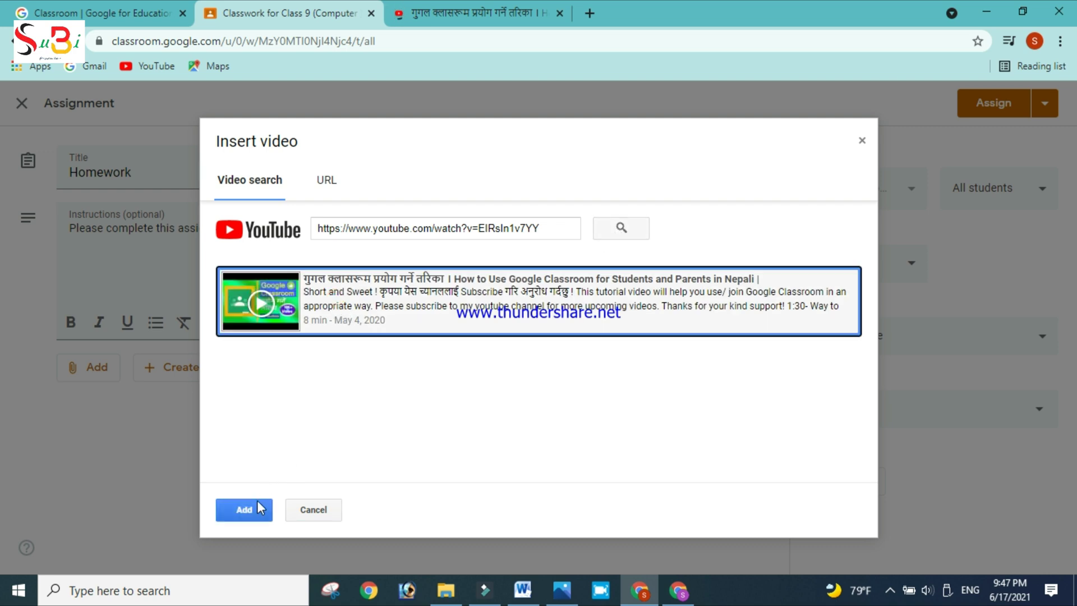
left_click(244, 511)
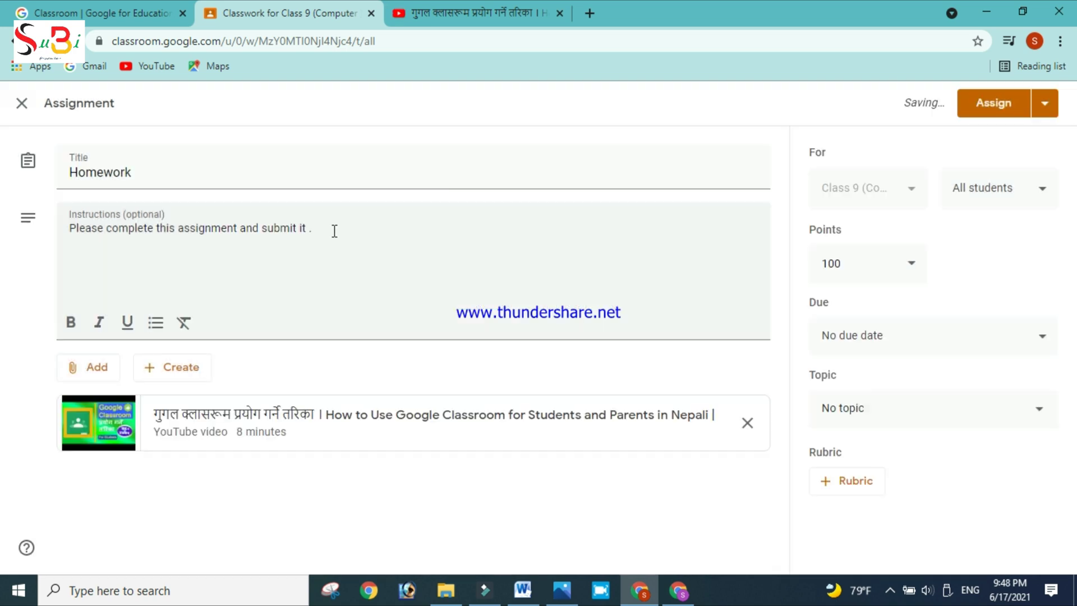
- Add a second line to the assignment instructions reading "Watch this video and do assignment of page no . 25"
key("Return")
type("Watch thi")
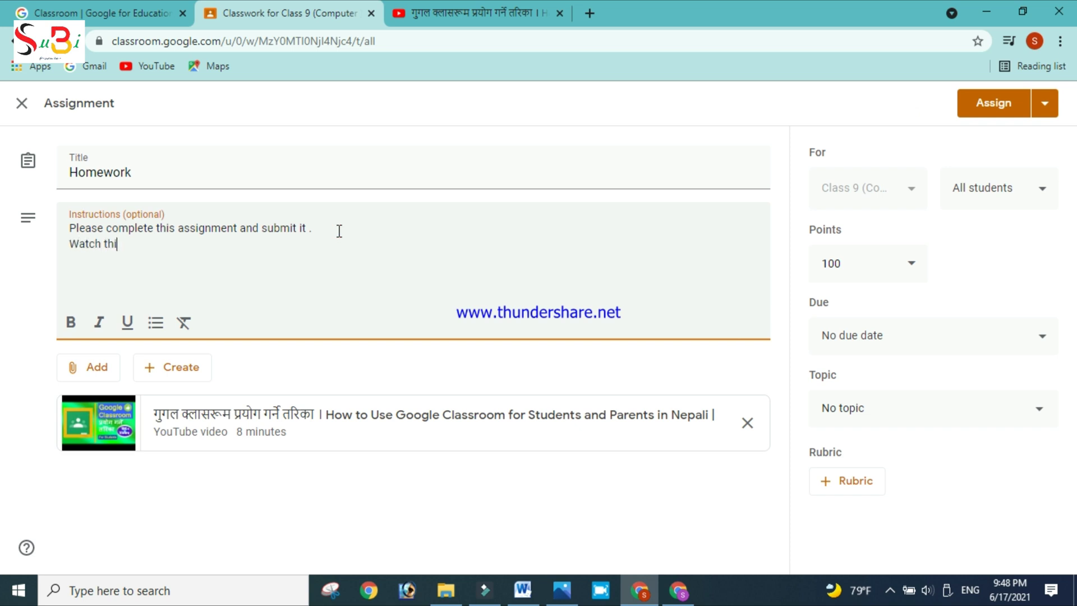
type("s video and do assi")
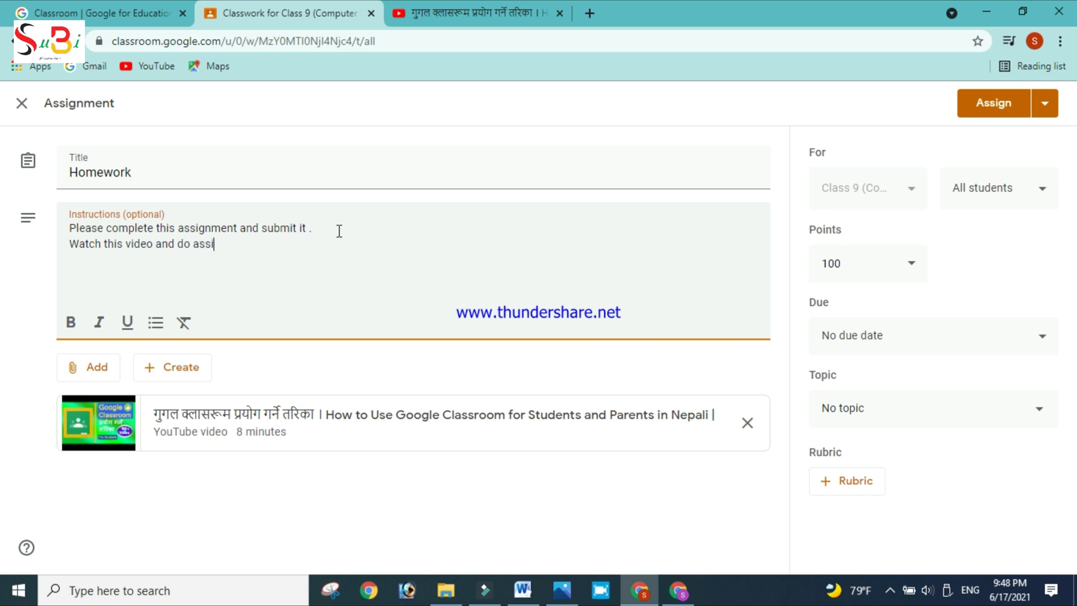
type("gnment of")
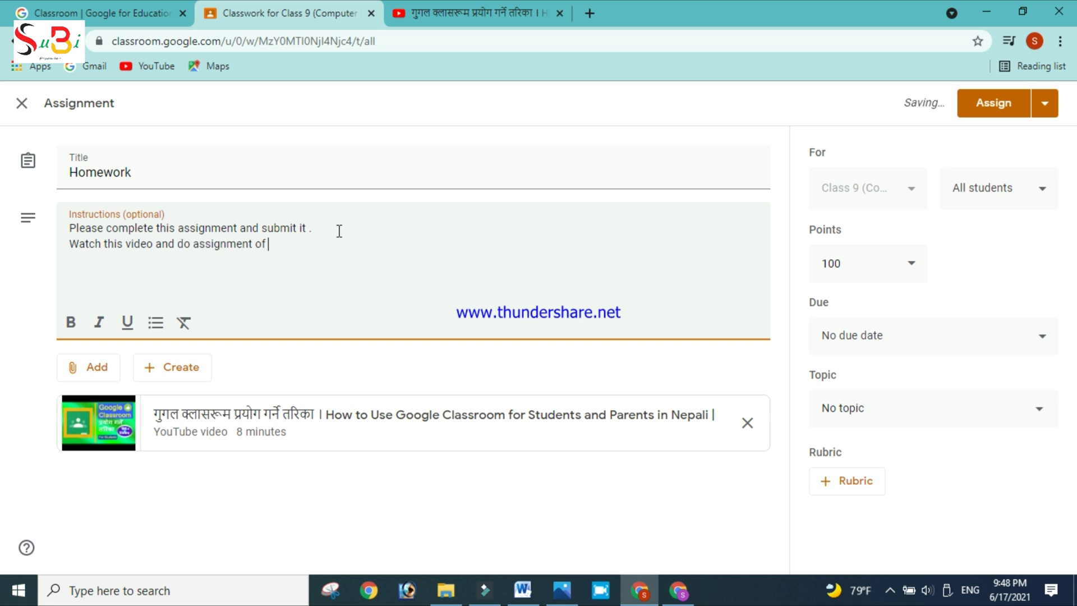
type(" pafe")
key("BackSpace")
key("BackSpace")
type("ge no ")
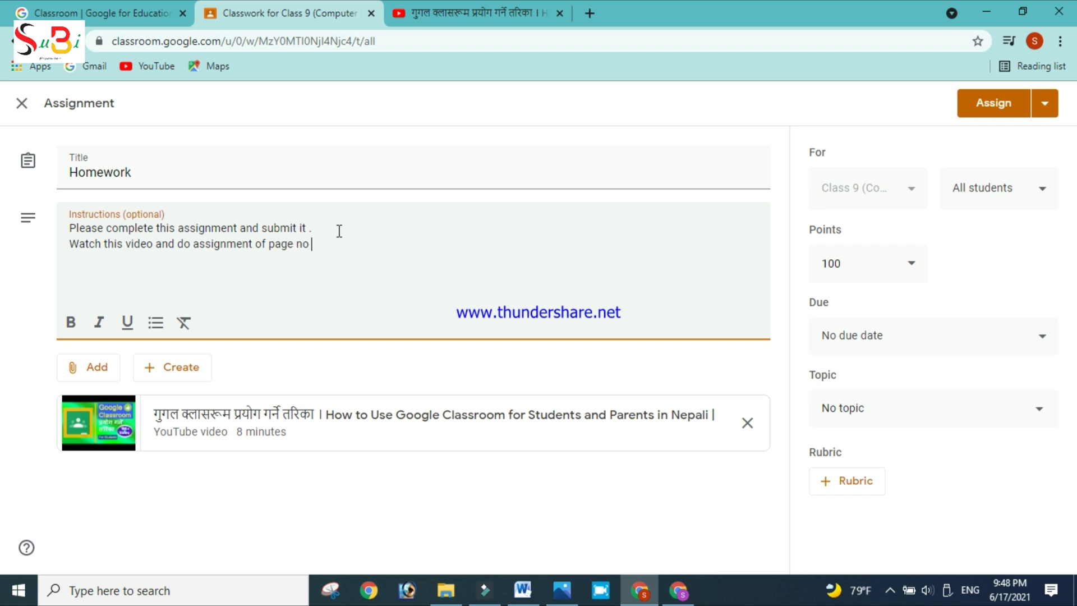
type(". 25")
- Upload the image wp2566224.jpg from the Desktop as an assignment attachment and dismiss the sharing settings notice
left_click(88, 372)
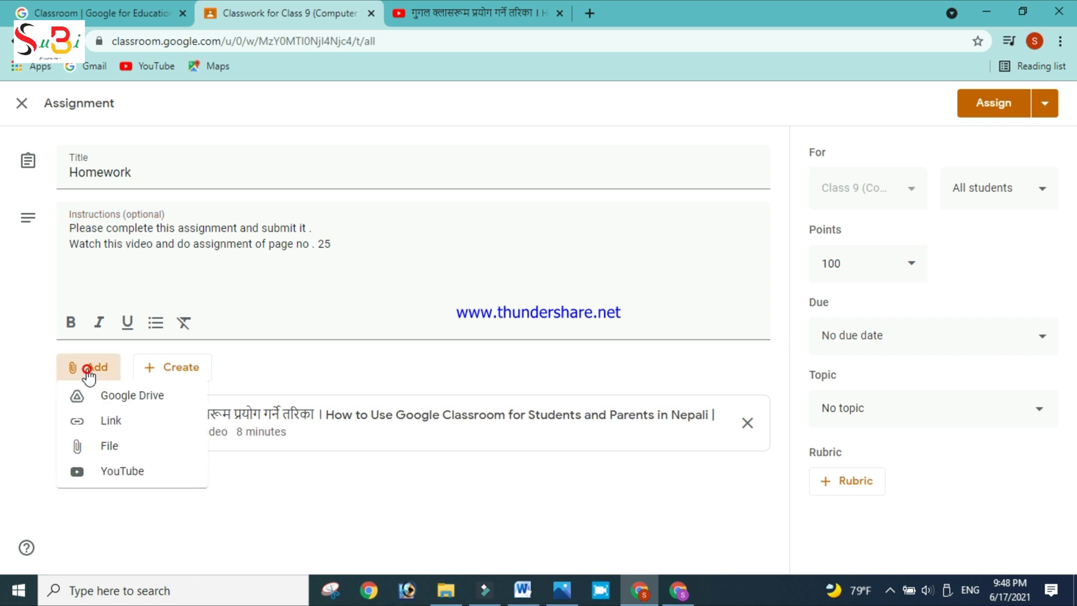
left_click(112, 452)
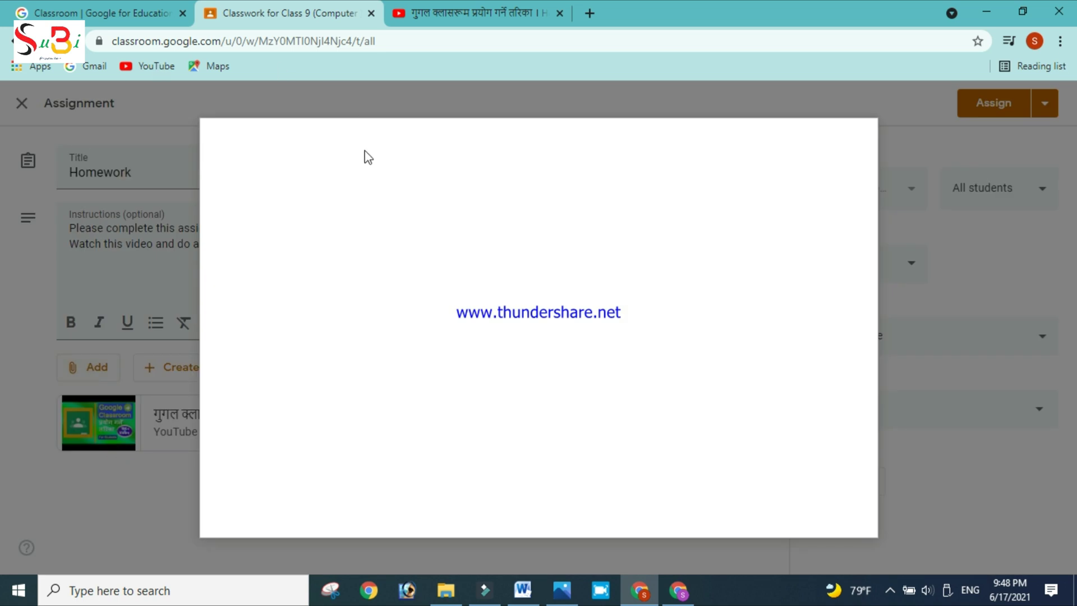
left_click(353, 197)
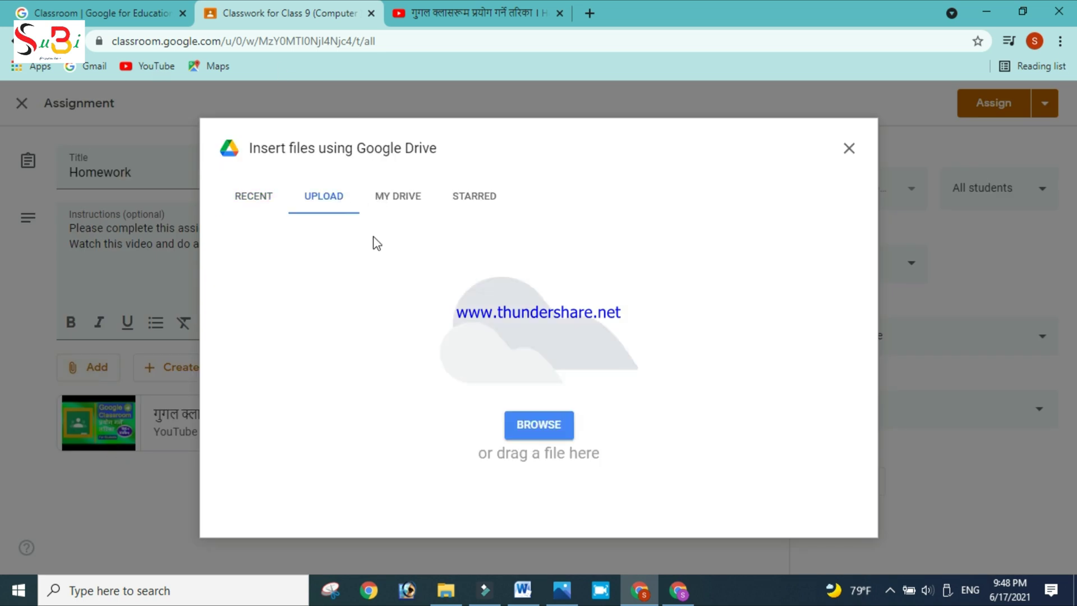
left_click(544, 421)
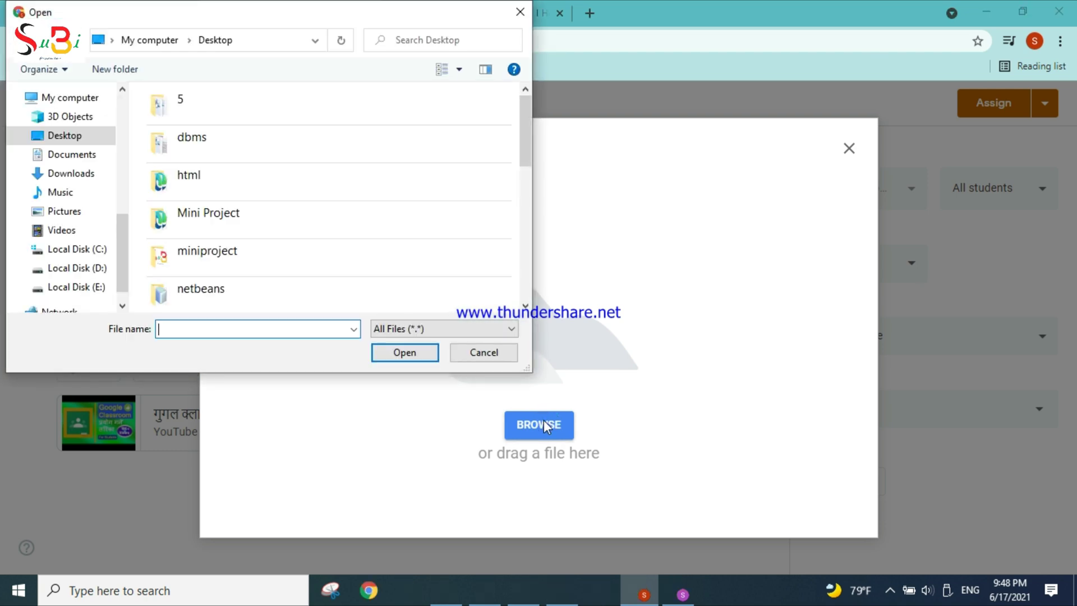
scroll(341, 234, "down", 5)
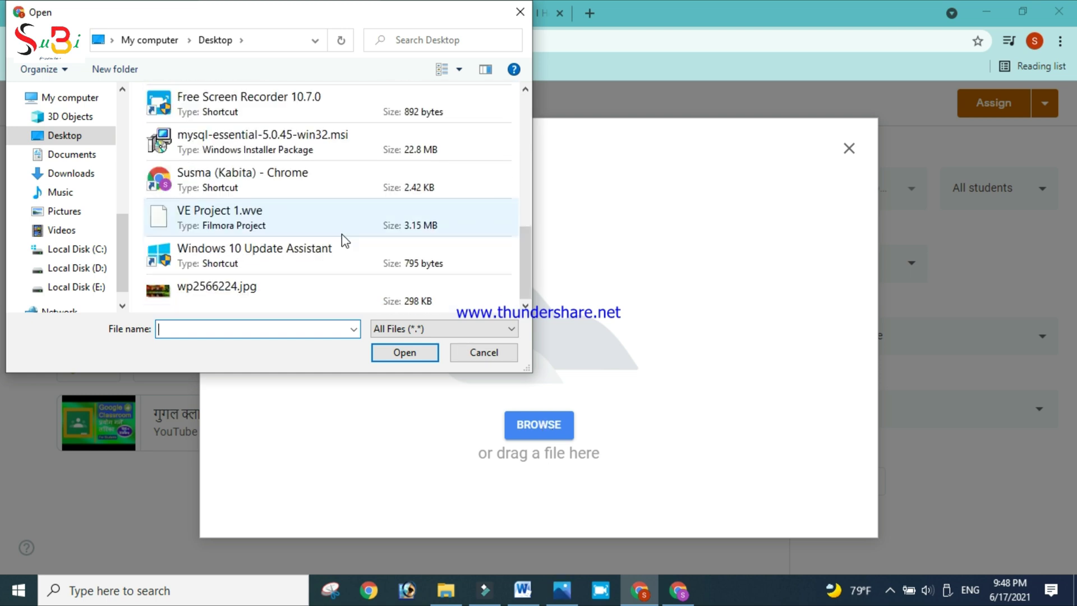
left_click(210, 291)
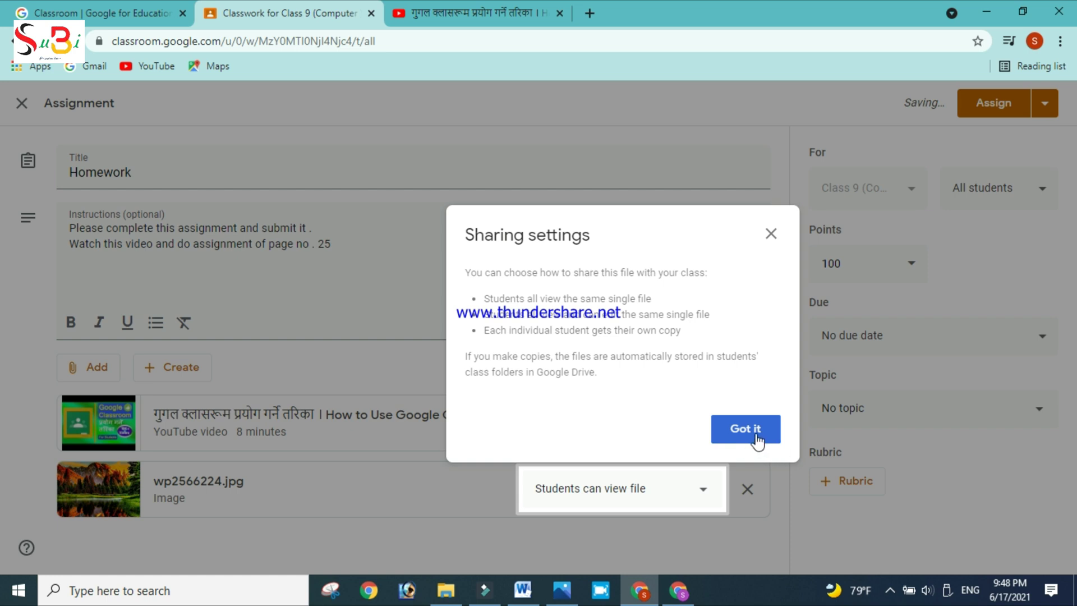
left_click(746, 429)
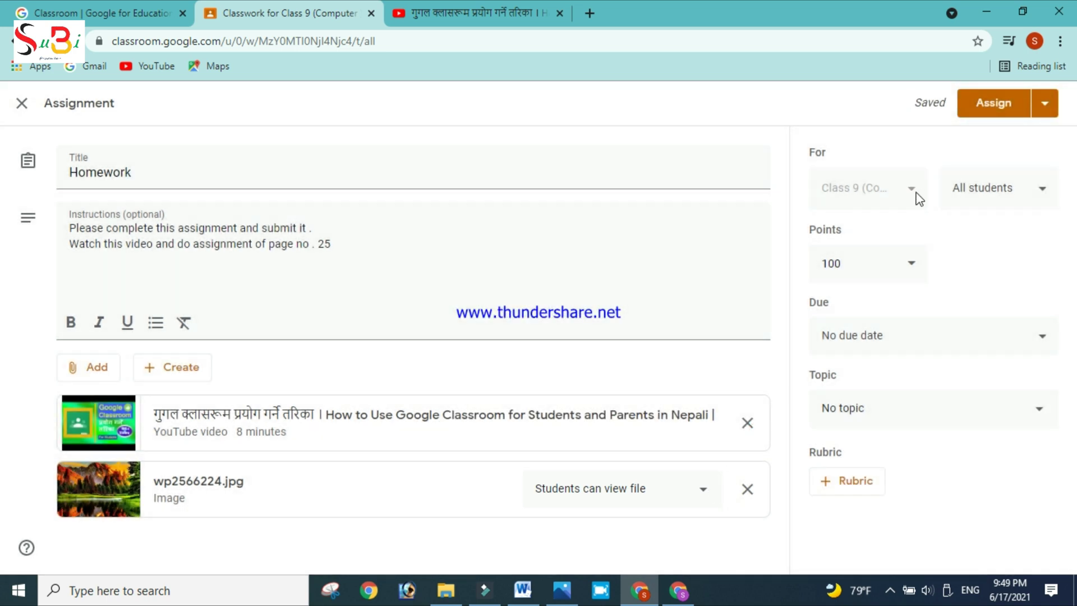
left_click(1004, 191)
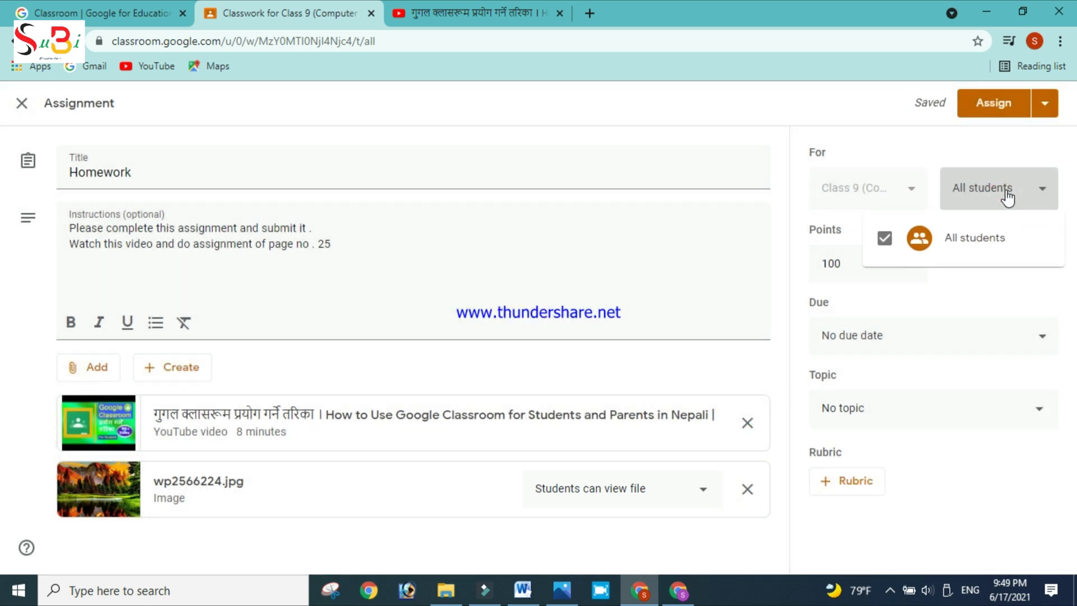
left_click(1008, 197)
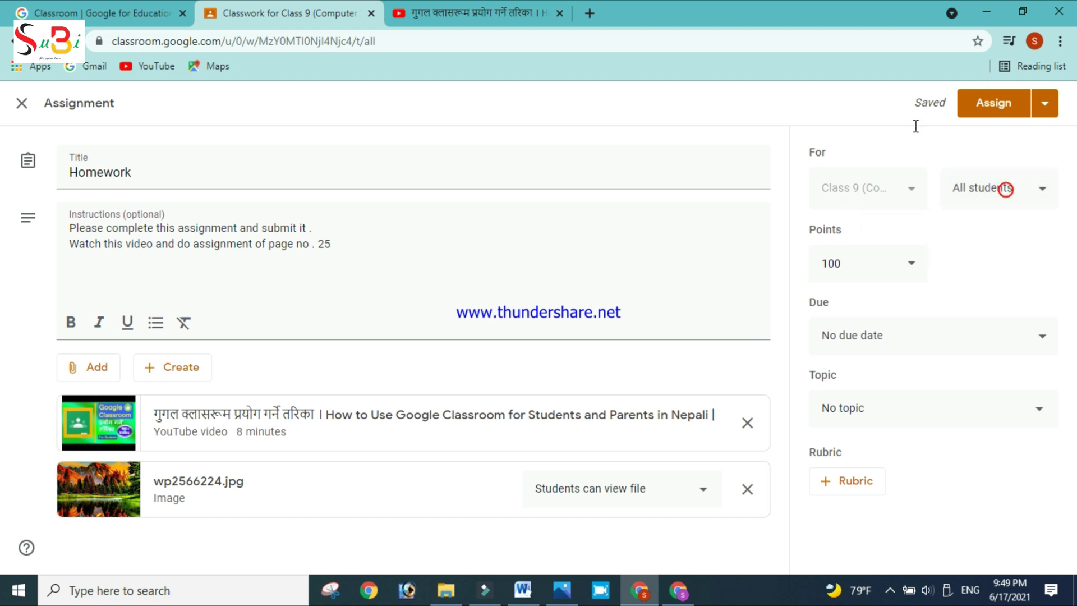
left_click(973, 191)
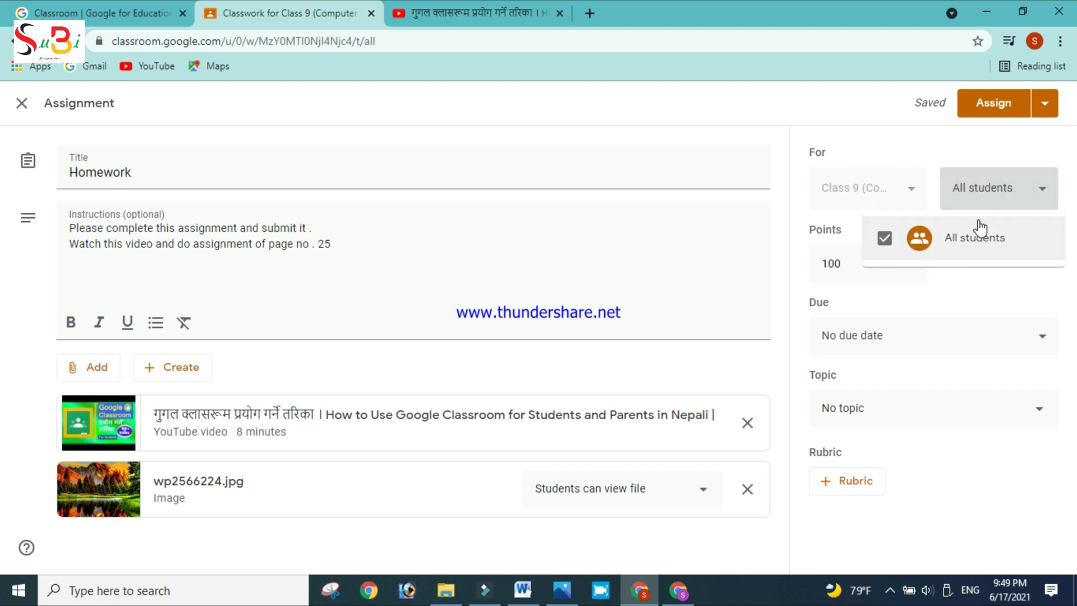
left_click(985, 187)
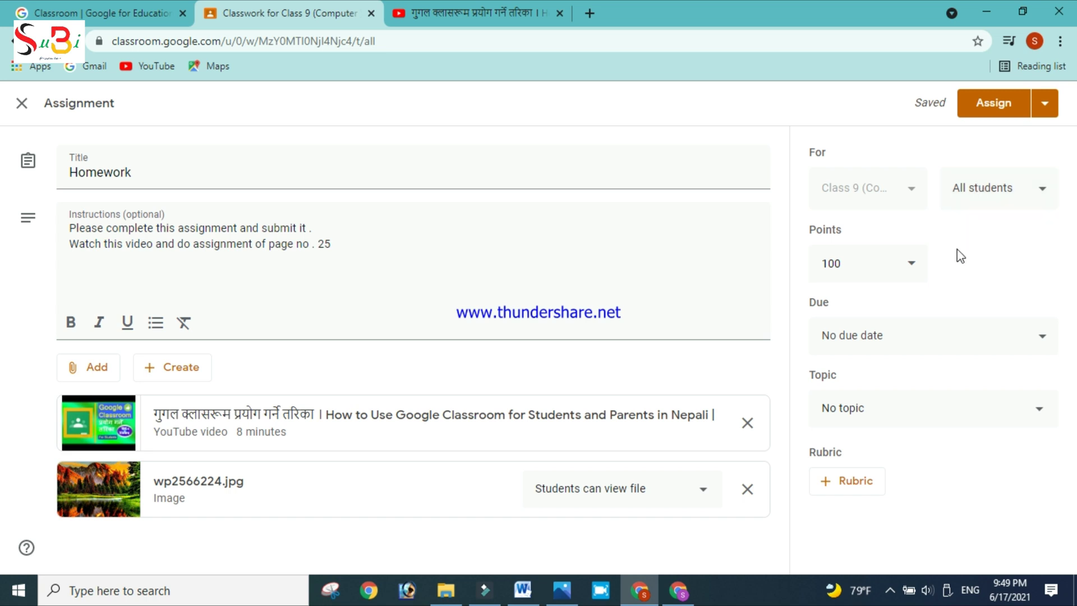
- Set the assignment's points to 10
left_click(867, 267)
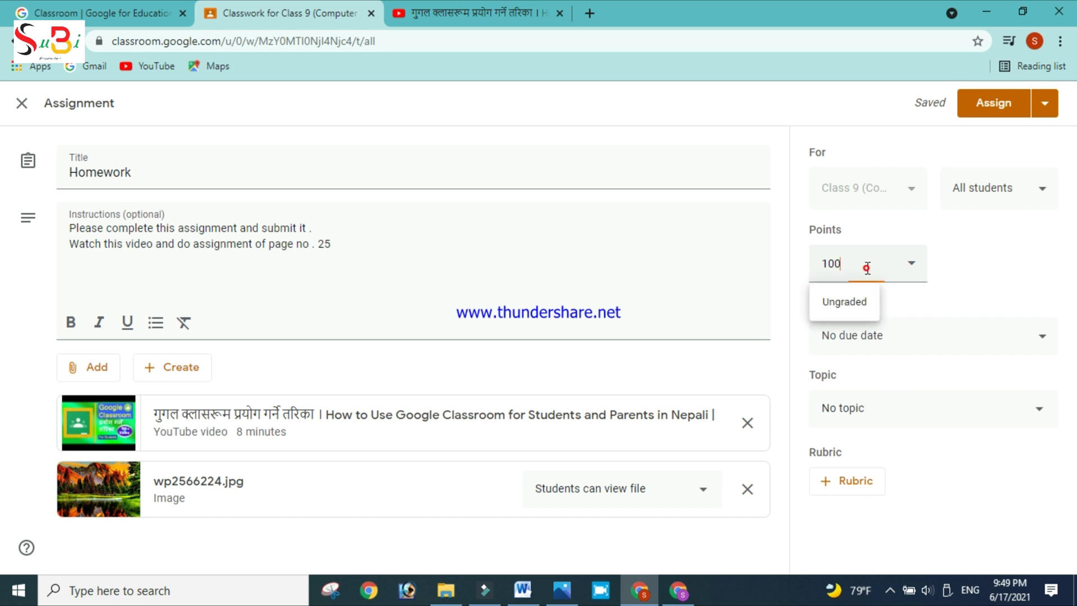
left_click(953, 263)
left_click(915, 262)
left_click(976, 263)
left_click(867, 267)
key("BackSpace")
key("BackSpace")
left_click(1038, 293)
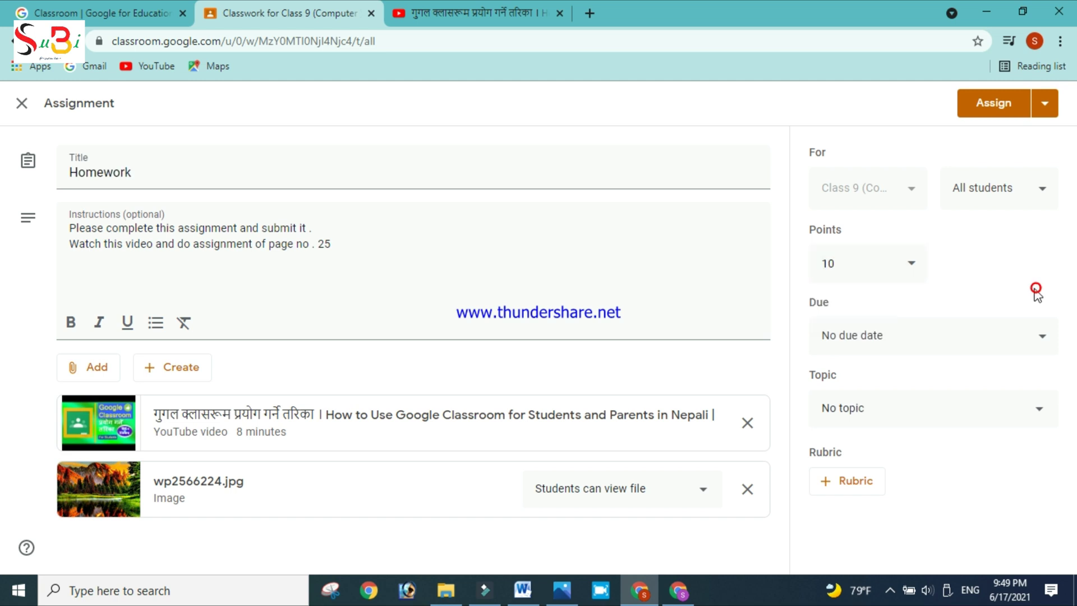
- Set the assignment's due date to Jun 19, 2021
left_click(885, 342)
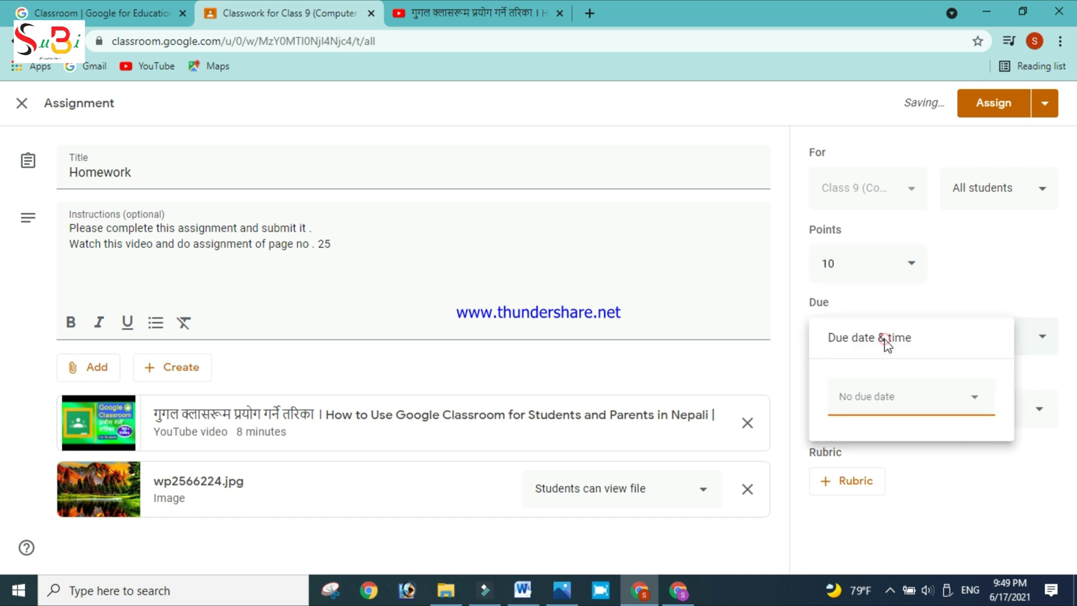
left_click(979, 397)
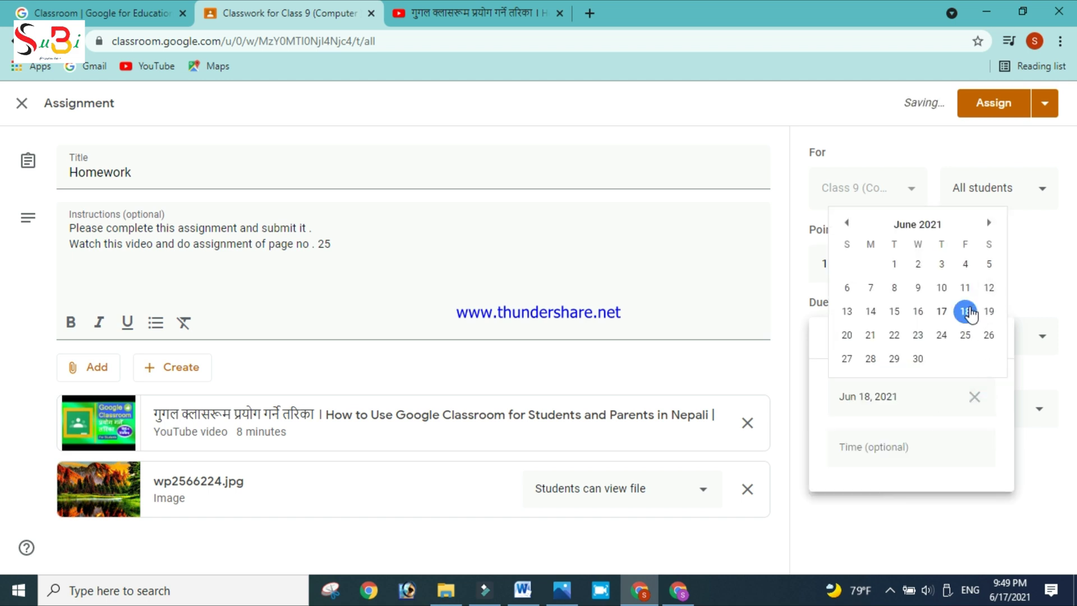
left_click(990, 313)
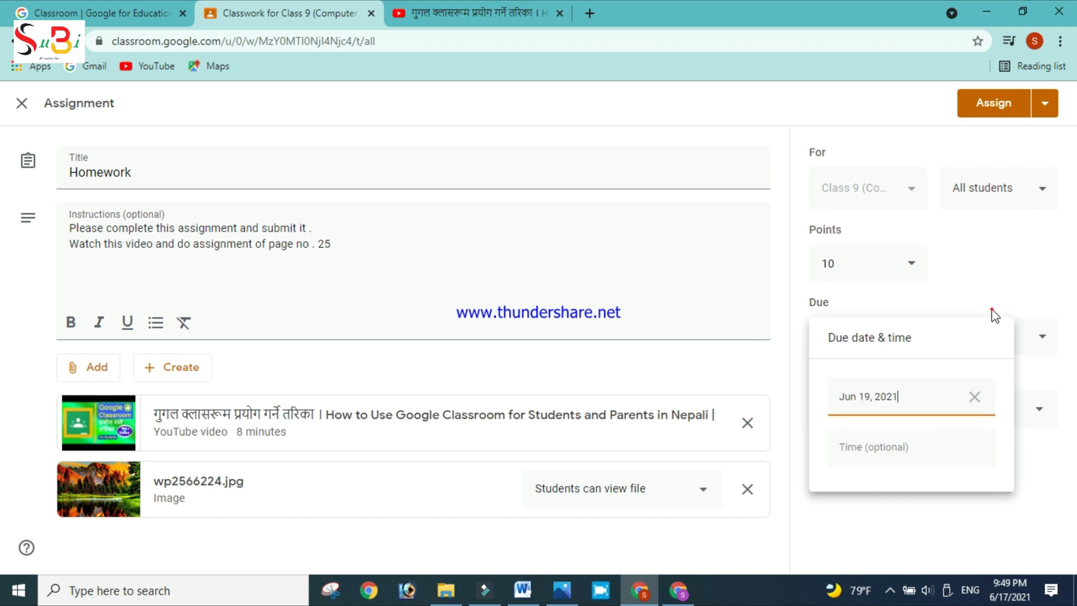
- Set the assignment's due time to 10:00 AM and close the due date settings
left_click(857, 449)
left_click(857, 448)
key("BackSpace")
key("BackSpace")
key("BackSpace")
key("BackSpace")
key("BackSpace")
key("BackSpace")
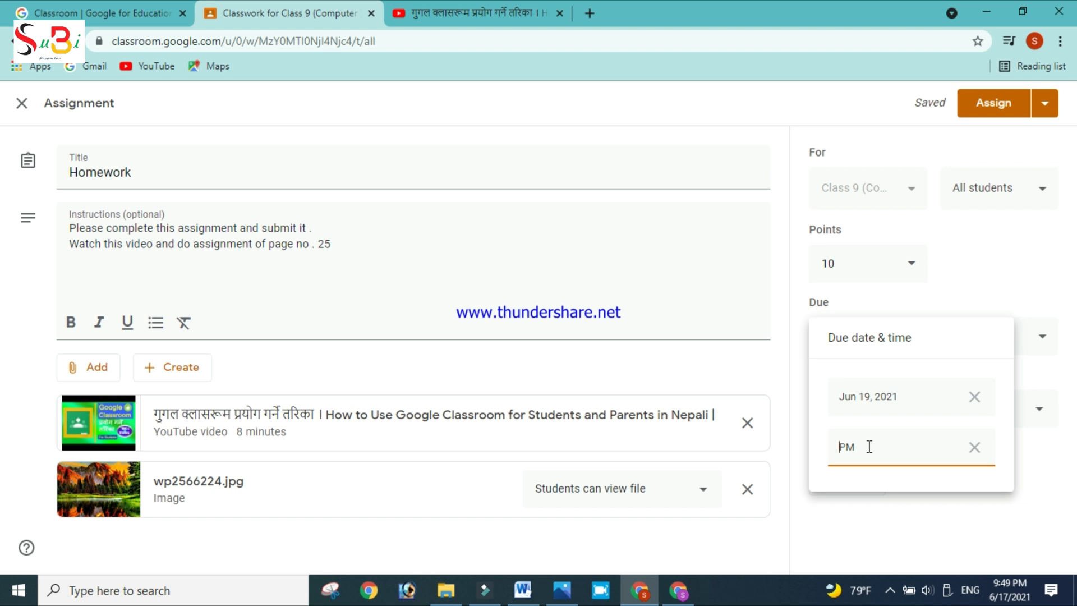
type("10:00")
key("Delete")
type("a")
left_click(1020, 283)
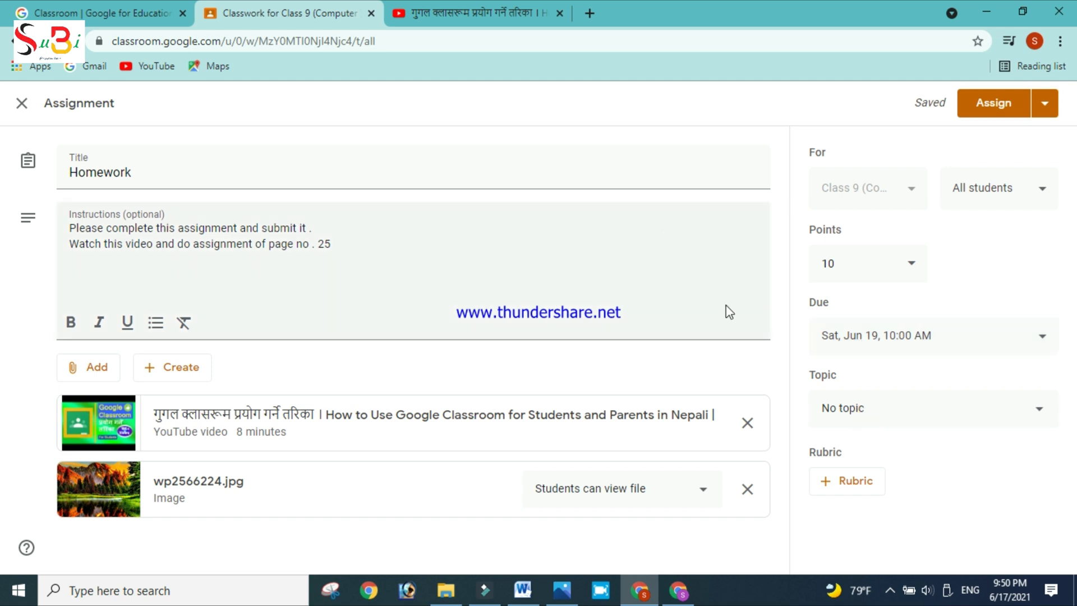
- Assign the homework to the class, trying again if needed, and go to the class stream
left_click(971, 110)
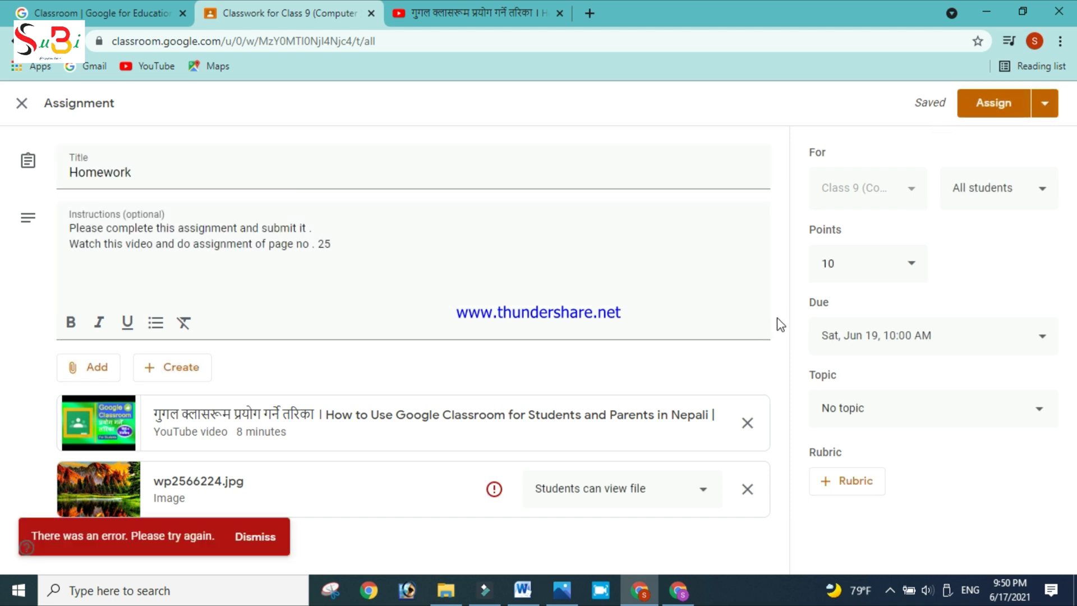
left_click(999, 108)
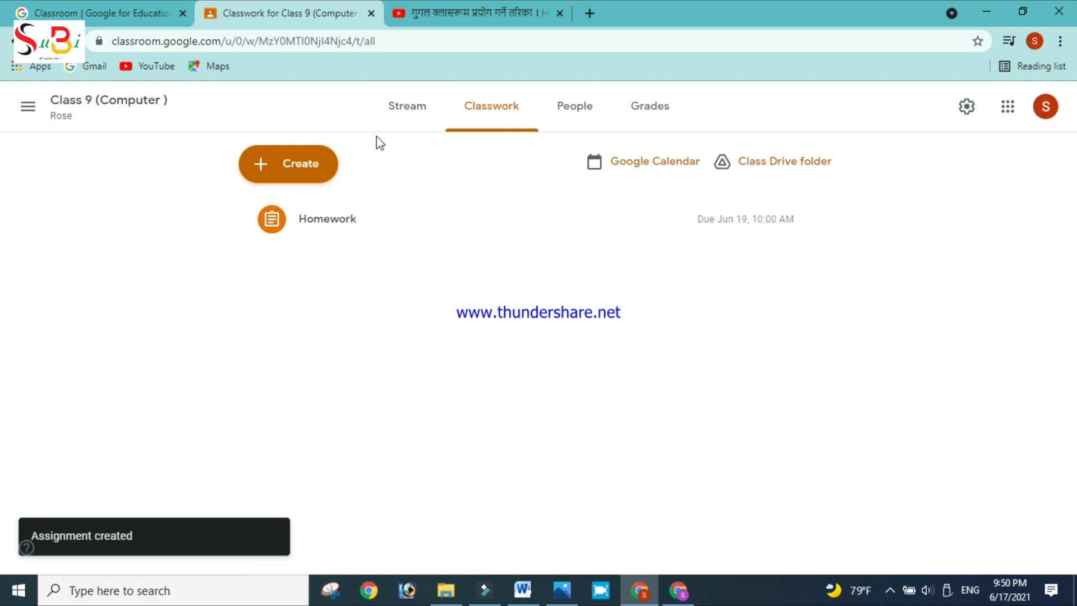
left_click(418, 110)
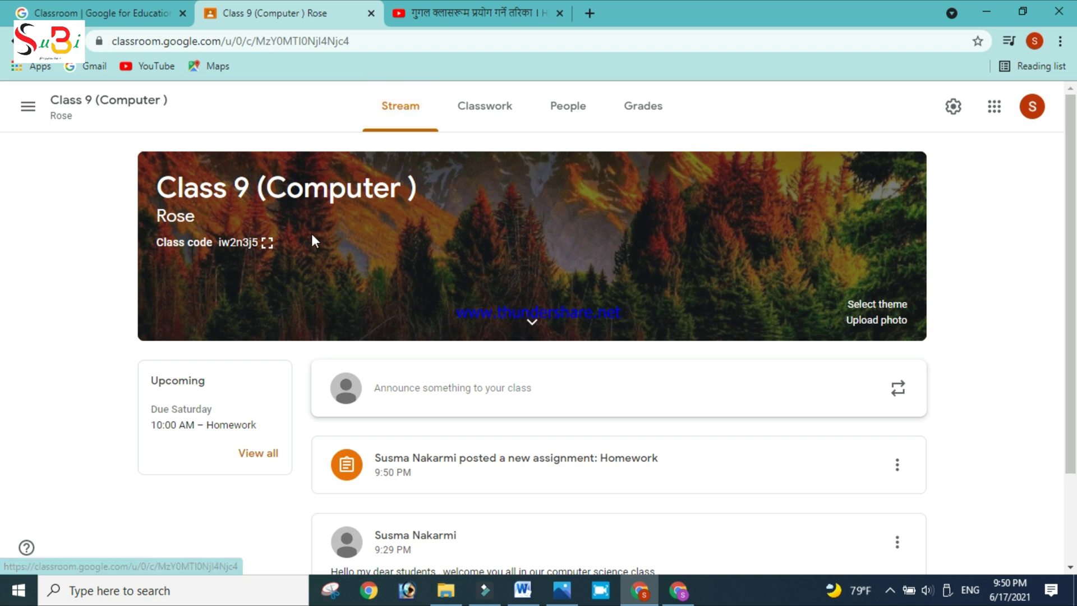
- Display the class code enlarged, copy the class invite link and select the whole code
left_click(268, 243)
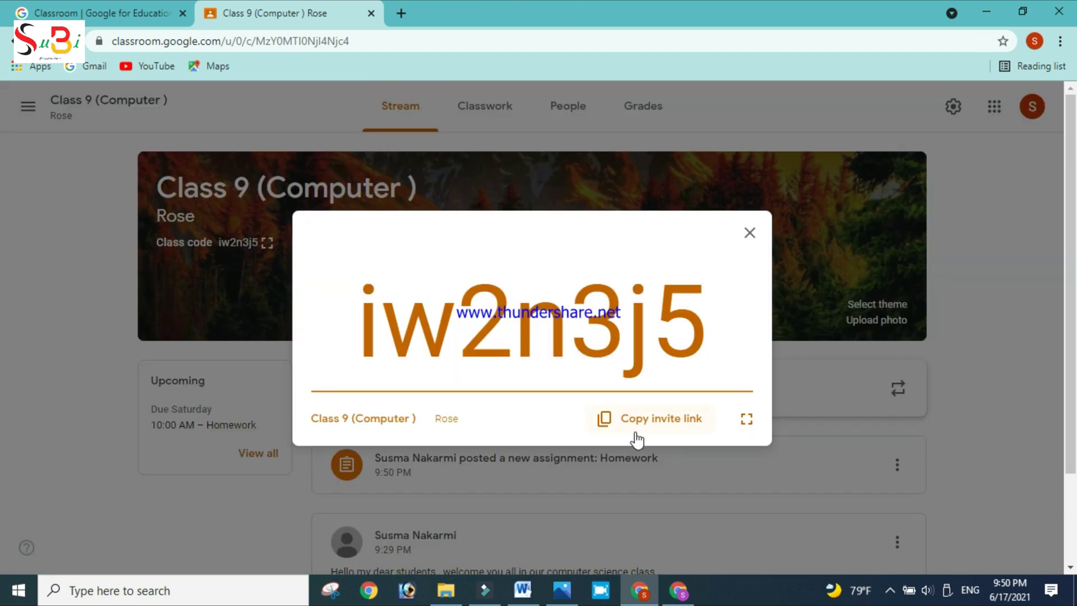
left_click(606, 421)
left_click(646, 426)
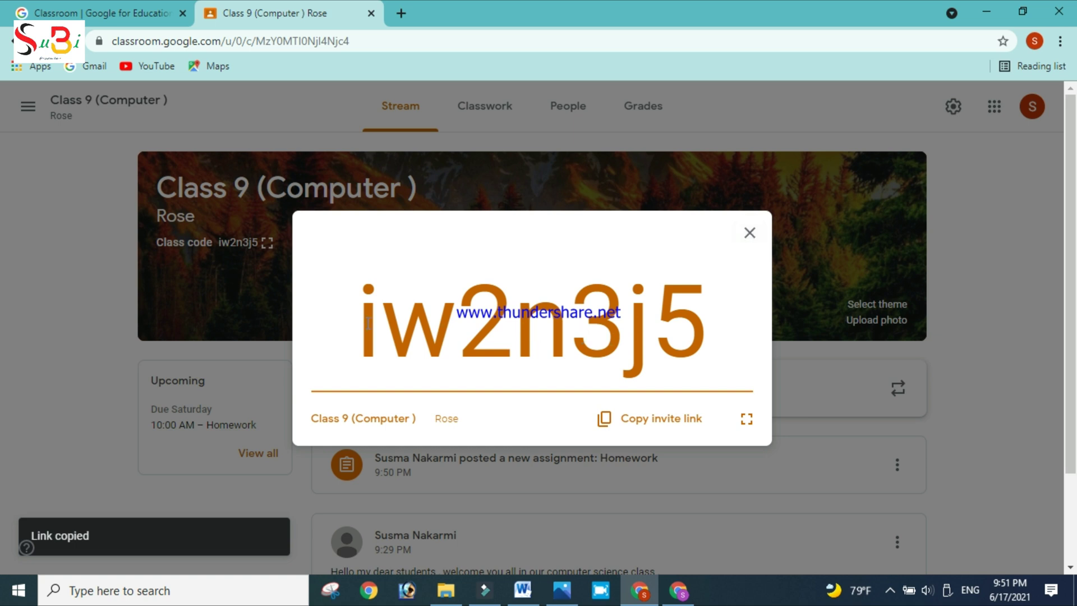
left_click_drag(369, 315, 704, 308)
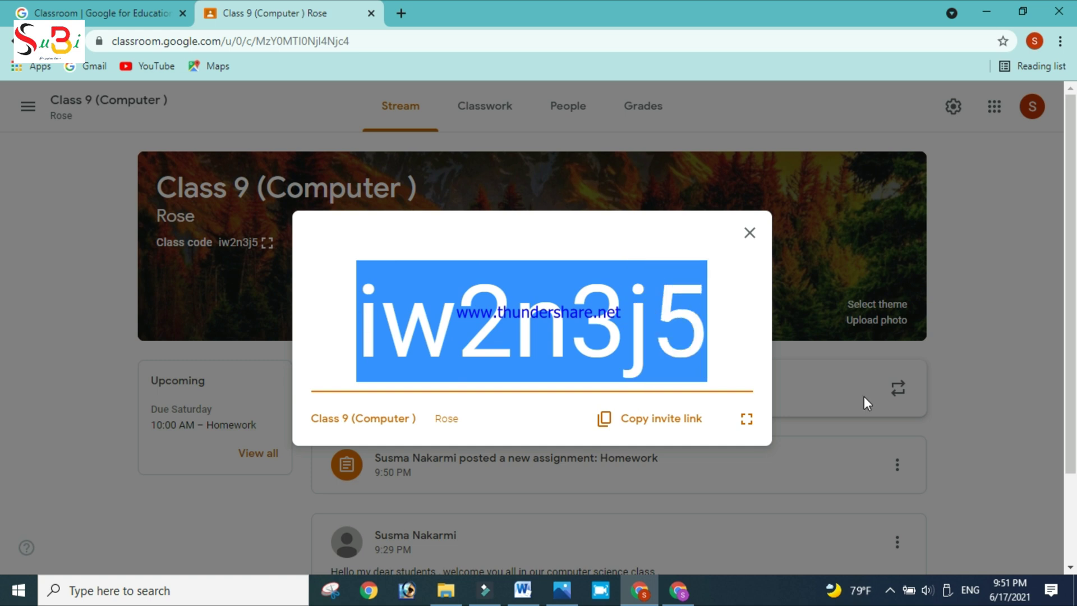
- Switch to the student account's browser window and join the class in Google Classroom with the copied class code
left_click(687, 598)
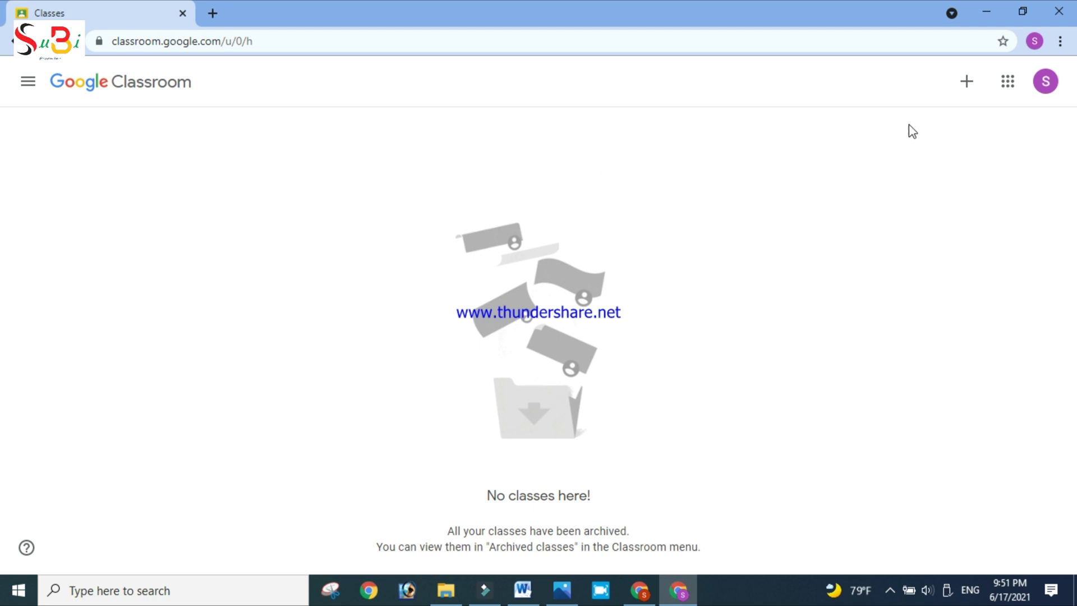
left_click(965, 85)
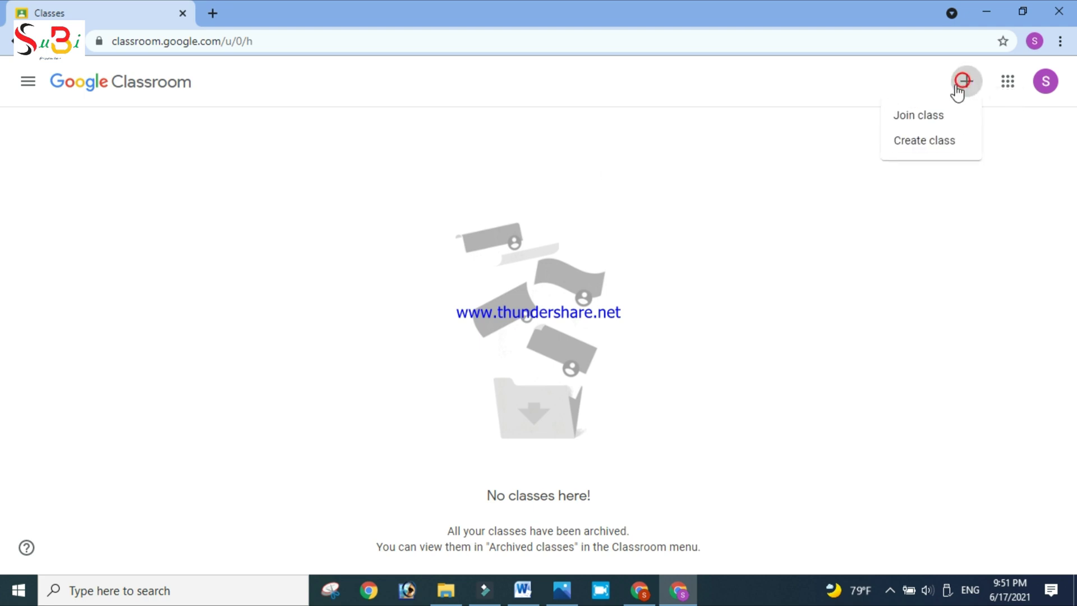
left_click(933, 117)
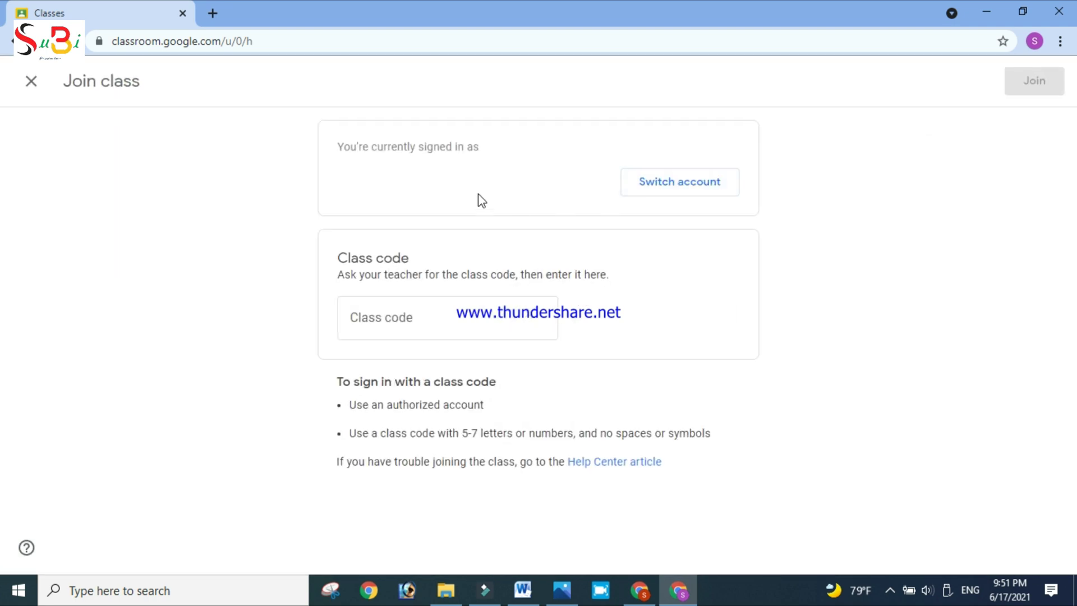
left_click(396, 318)
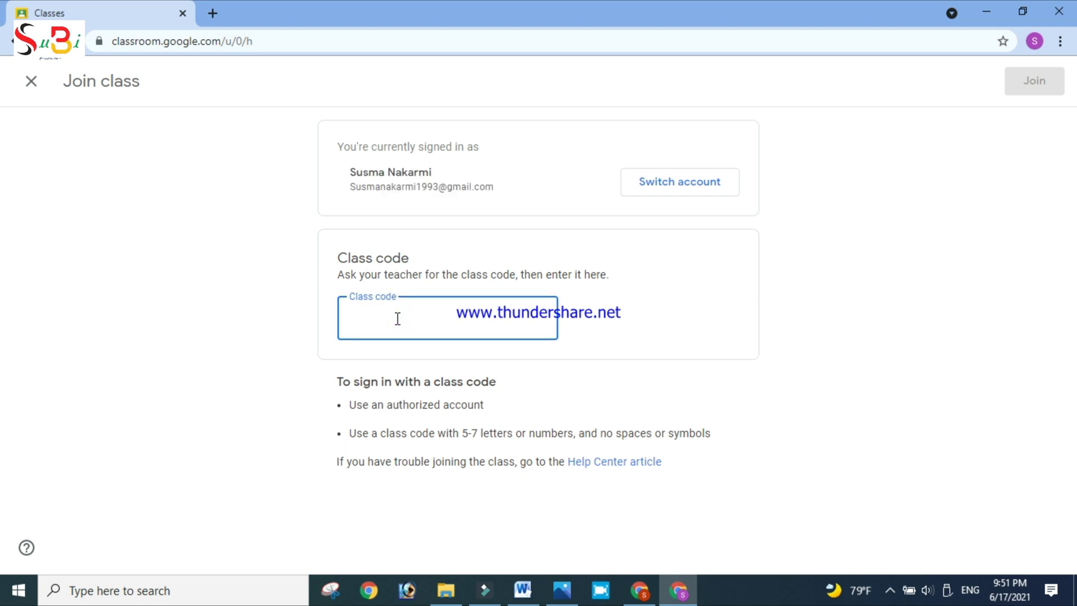
key("ctrl+v")
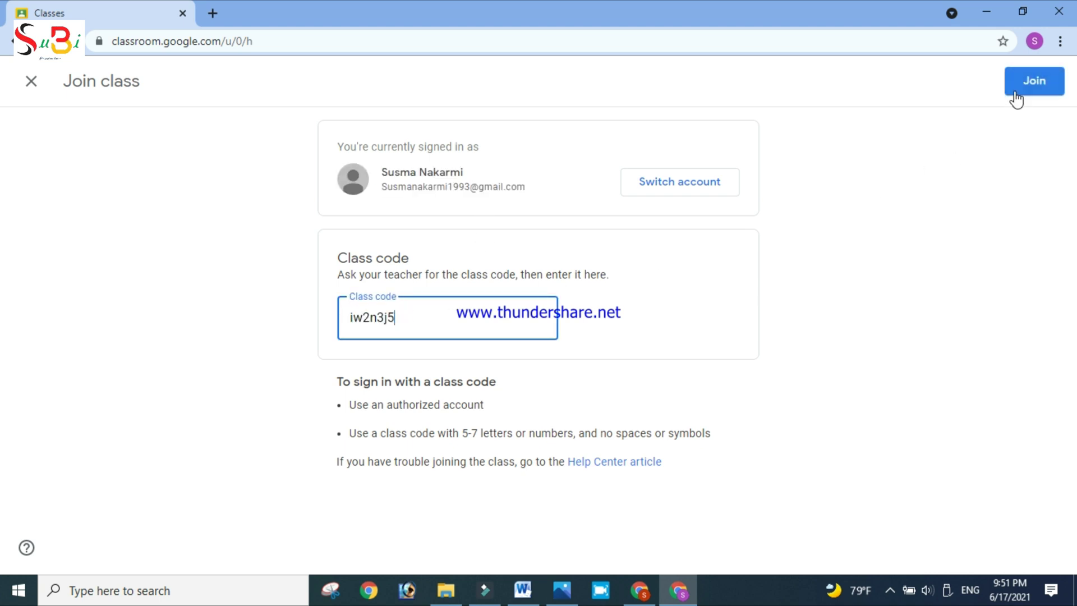
left_click(1031, 82)
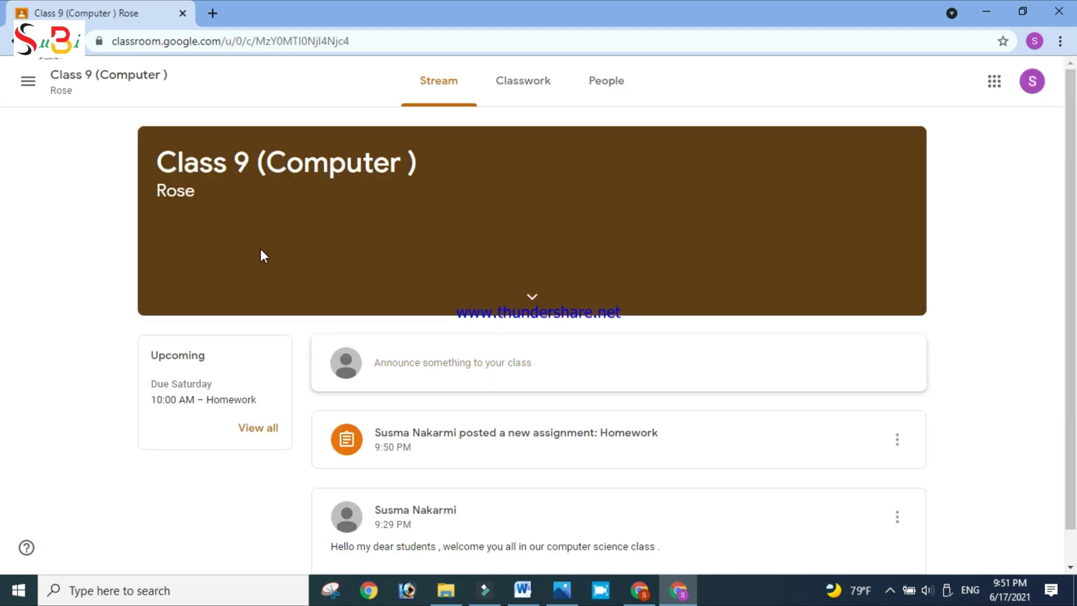
- Look over the class stream, open the Homework assignment and dismiss the introductory tips
scroll(514, 456, "down", 2)
scroll(515, 456, "up", 2)
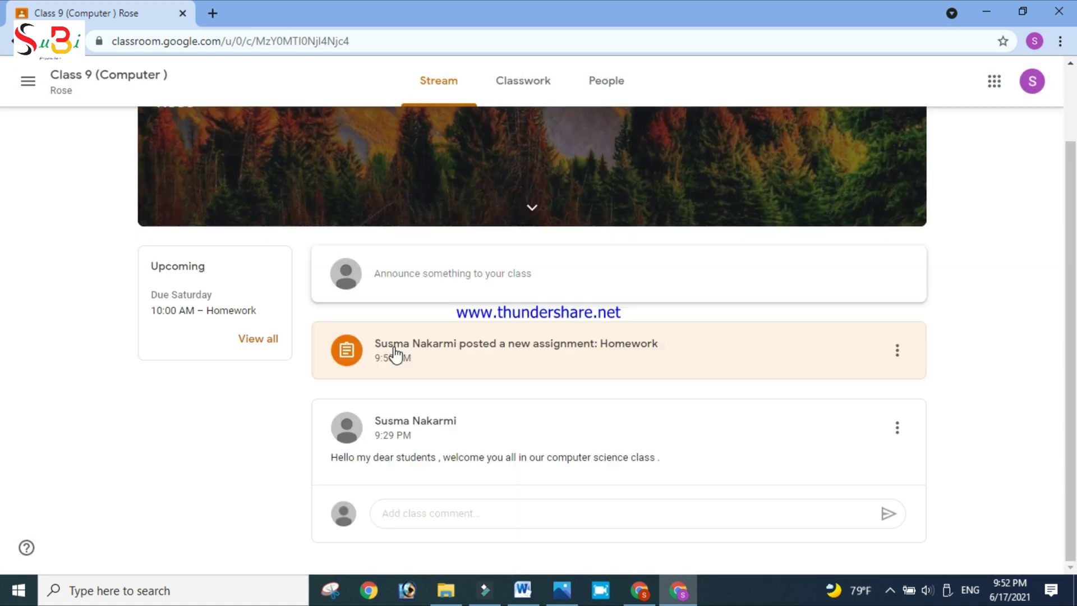
left_click(722, 508)
scroll(397, 353, "down", 2)
left_click(397, 354)
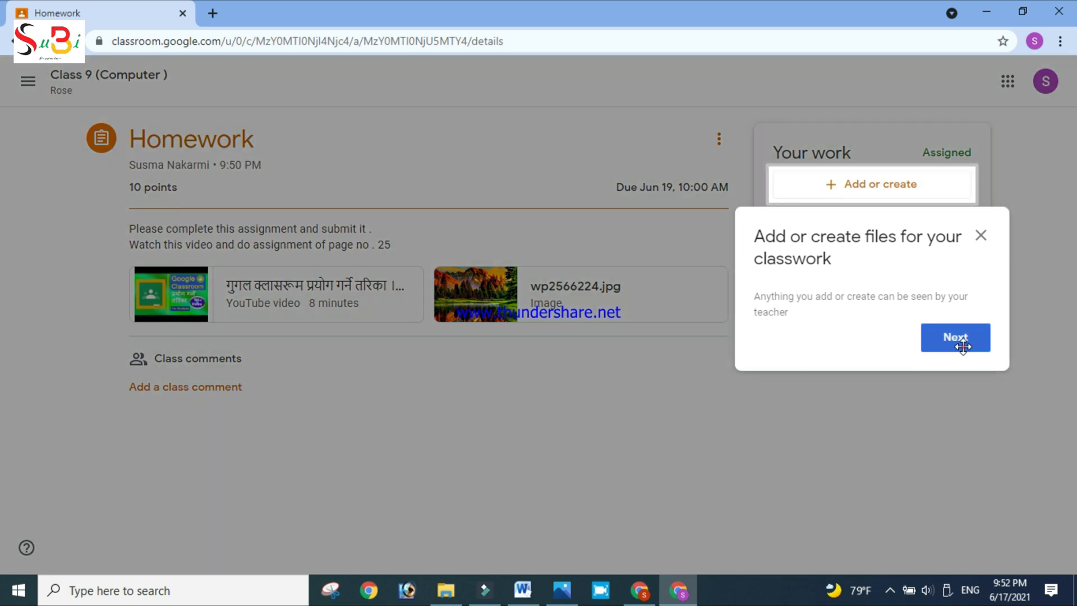
left_click(963, 342)
left_click(965, 372)
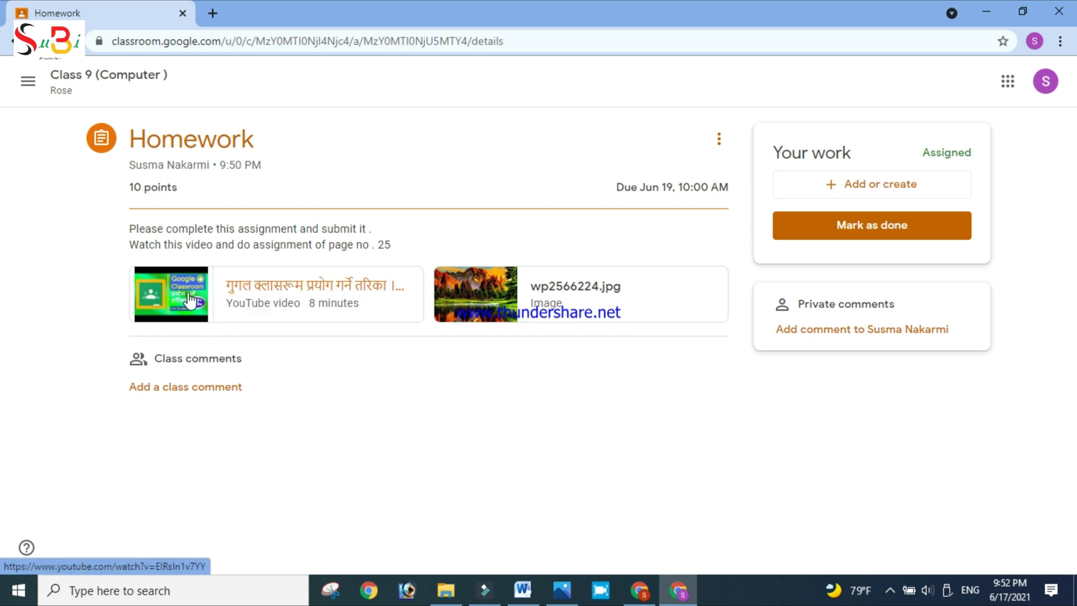
- Preview the assignment's YouTube video and the wp2566224.jpg image, returning to the assignment page after each
left_click(240, 293)
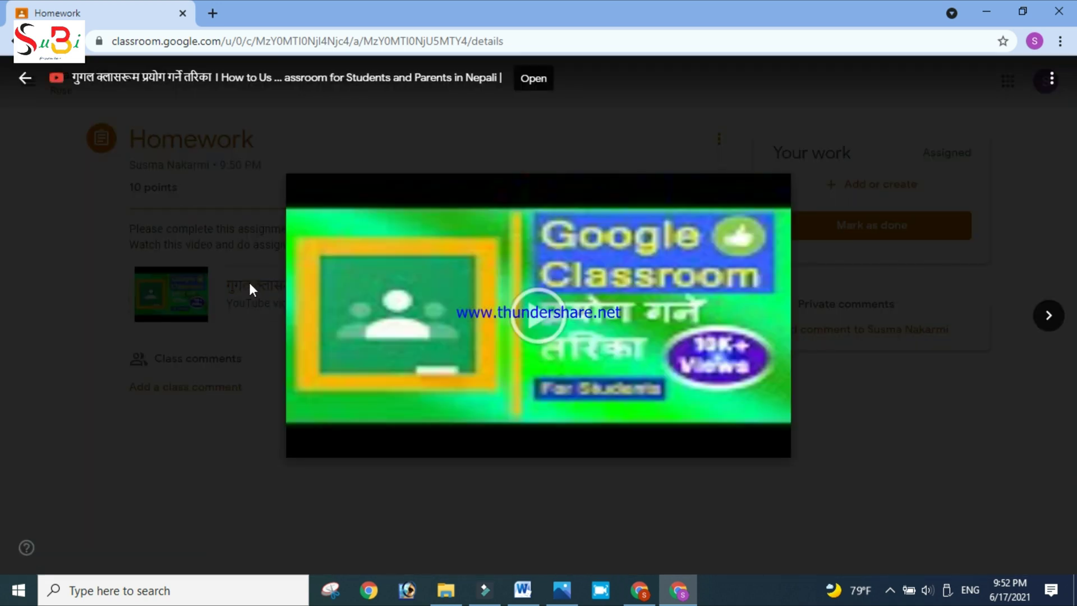
left_click(540, 319)
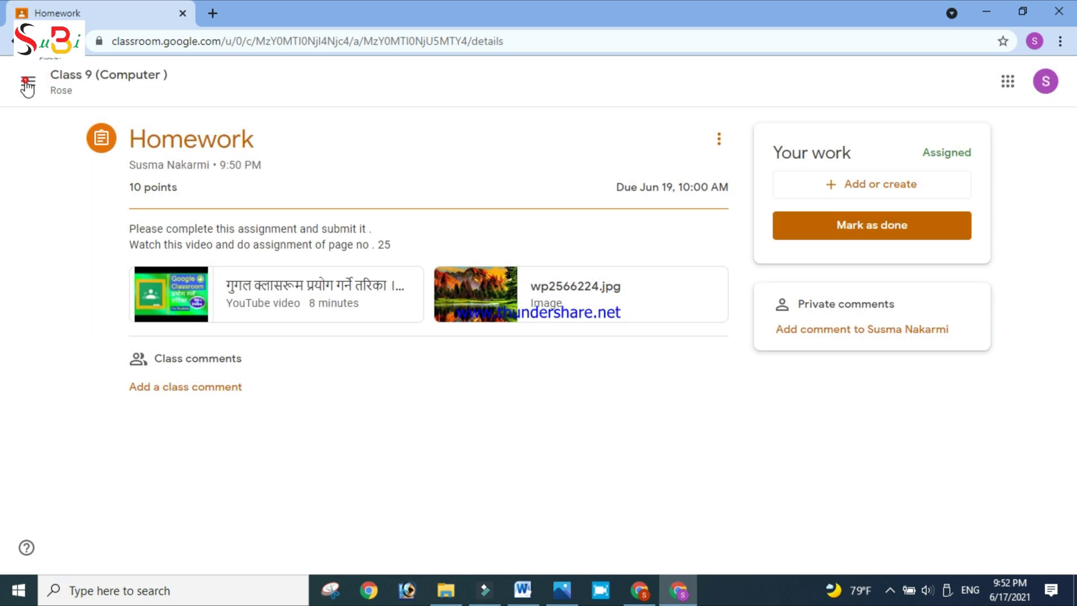
left_click(24, 83)
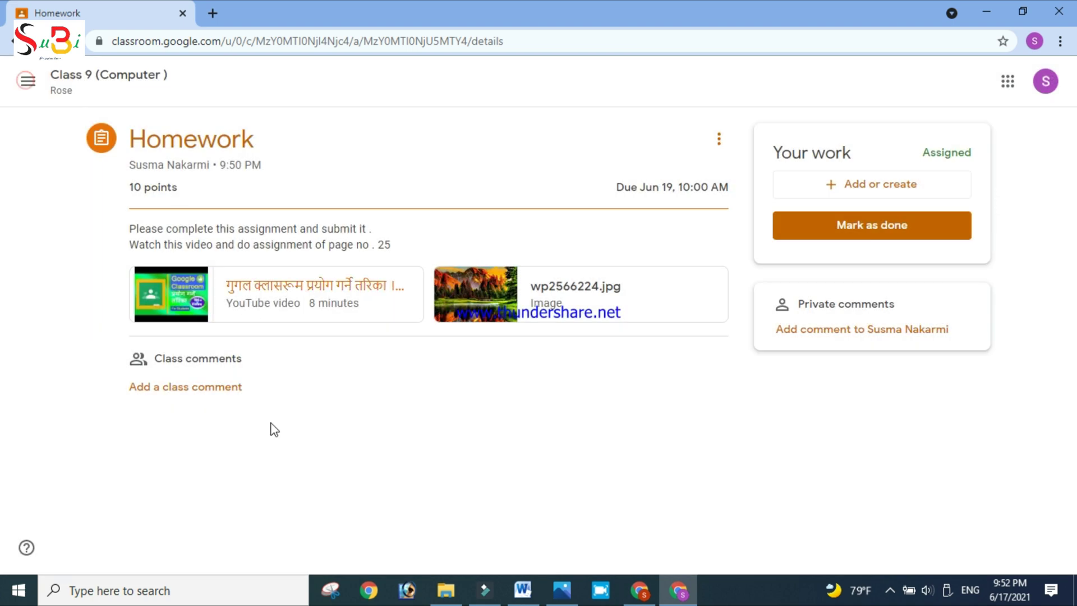
left_click(480, 291)
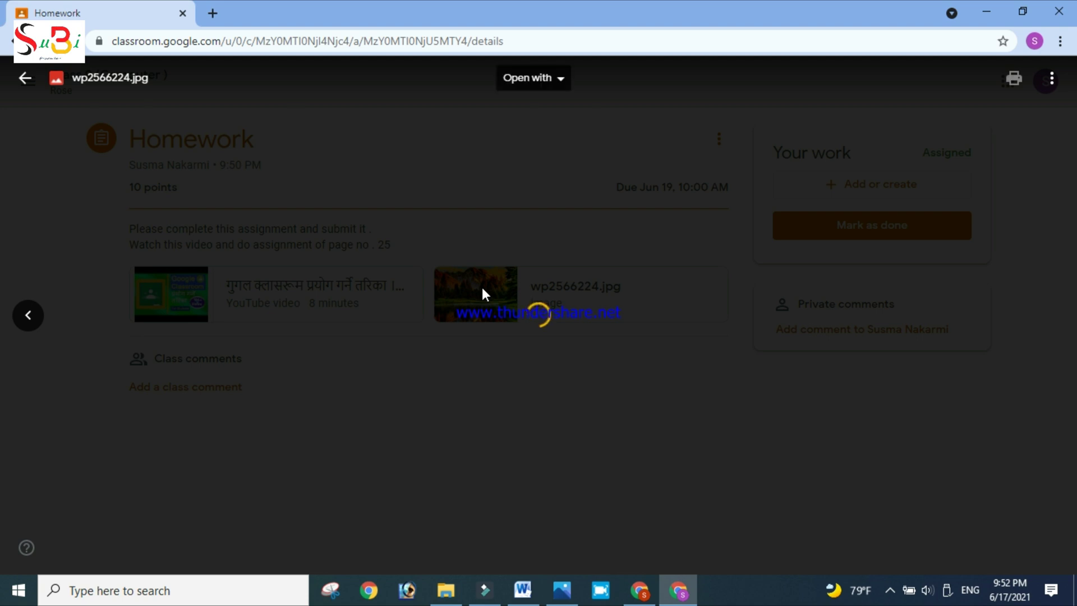
left_click(482, 289)
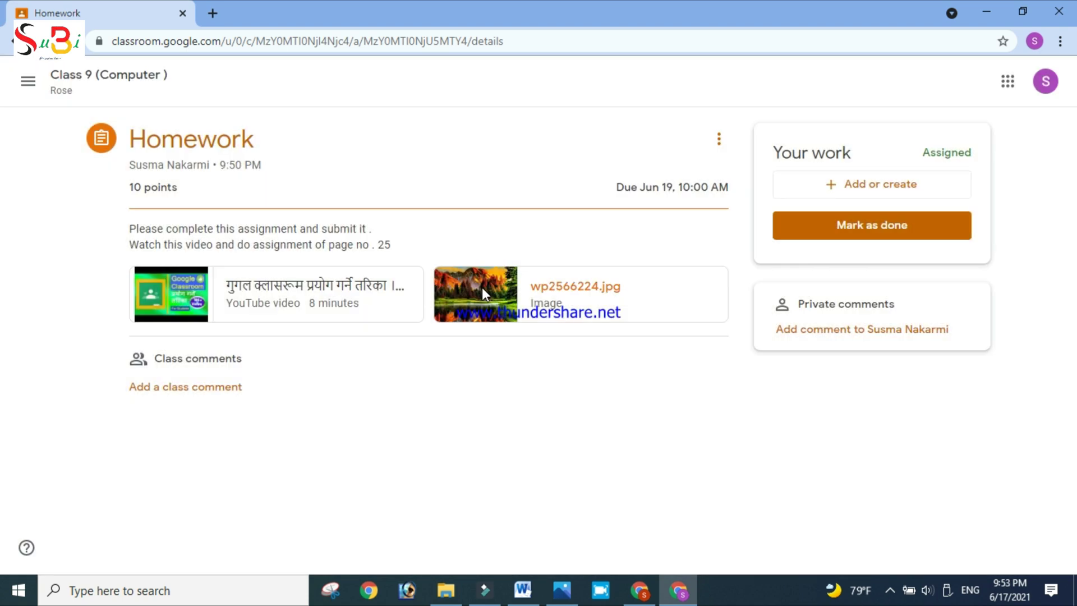
- Post the class comment "Thank you teacher" on the Homework assignment
left_click(211, 399)
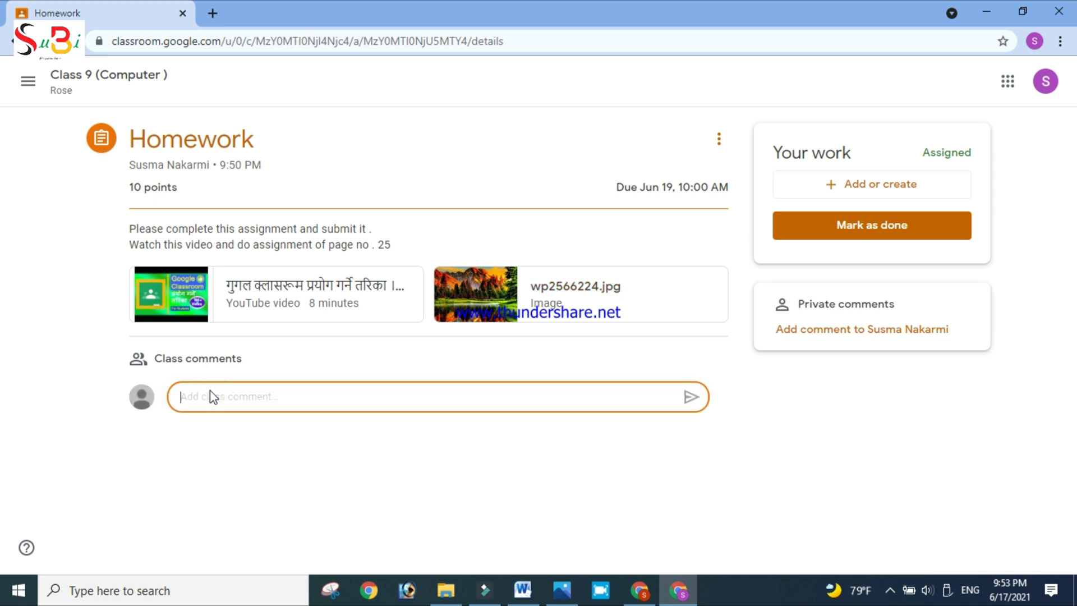
type("Thank you teawcher")
left_click(689, 398)
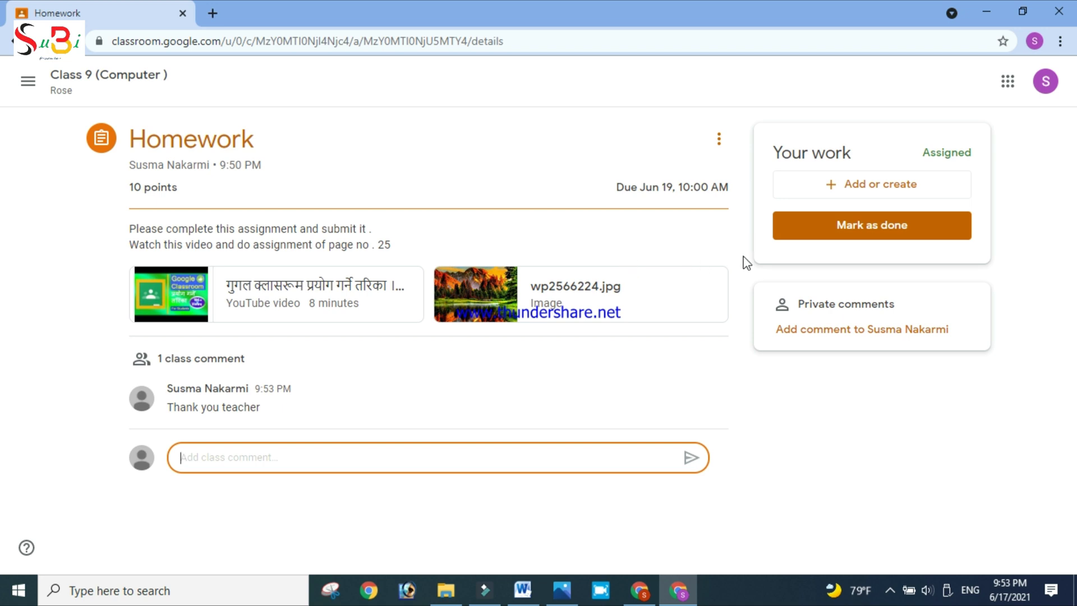
- Upload FLOWCHAT.png from the Pictures folder as the homework submission and turn it in
left_click(873, 189)
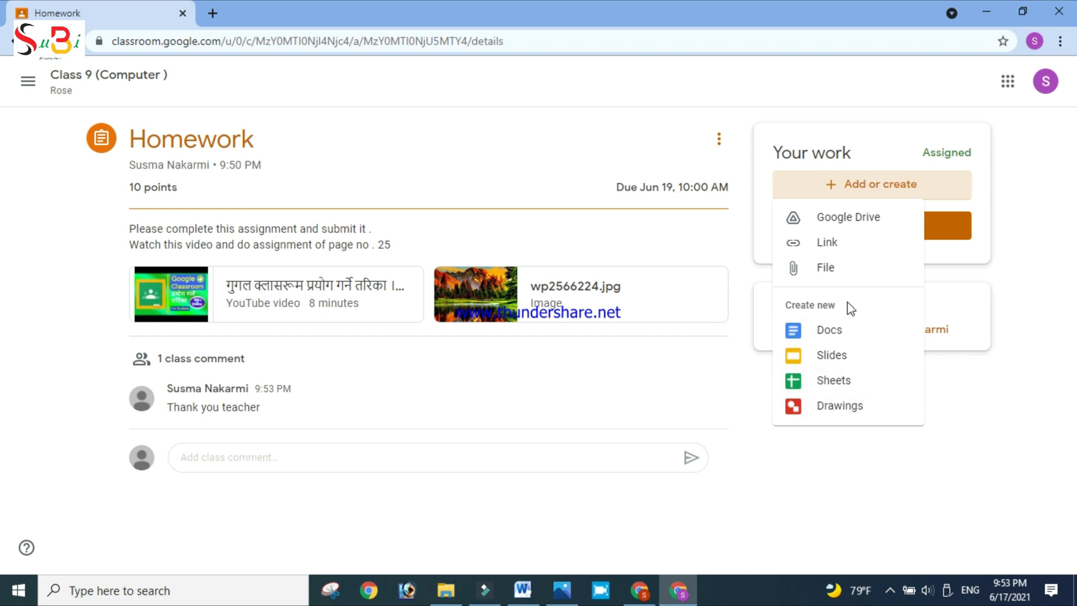
left_click(834, 269)
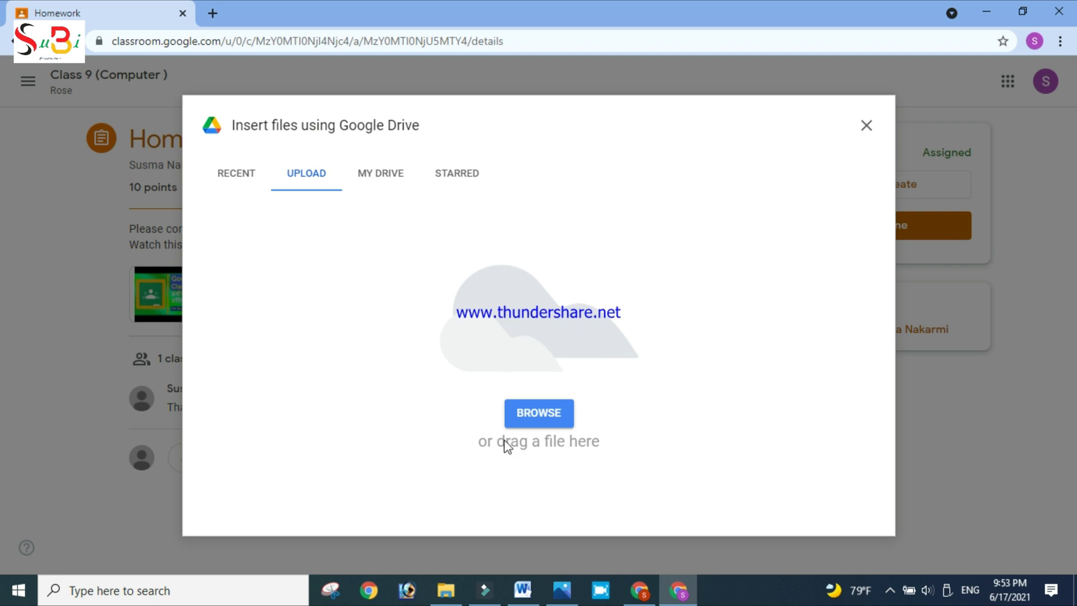
left_click(554, 412)
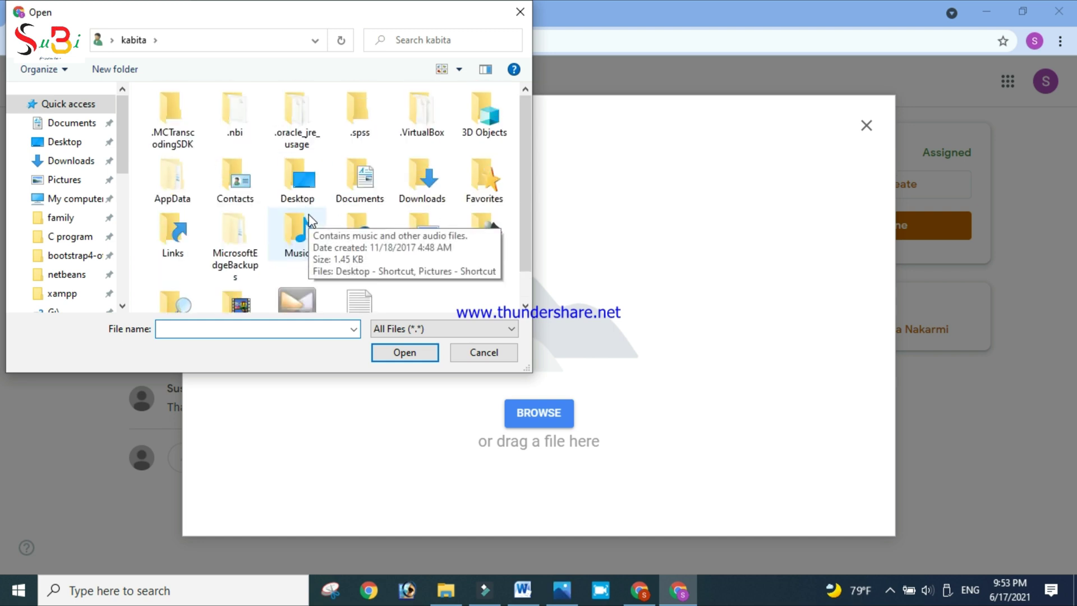
left_click(59, 181)
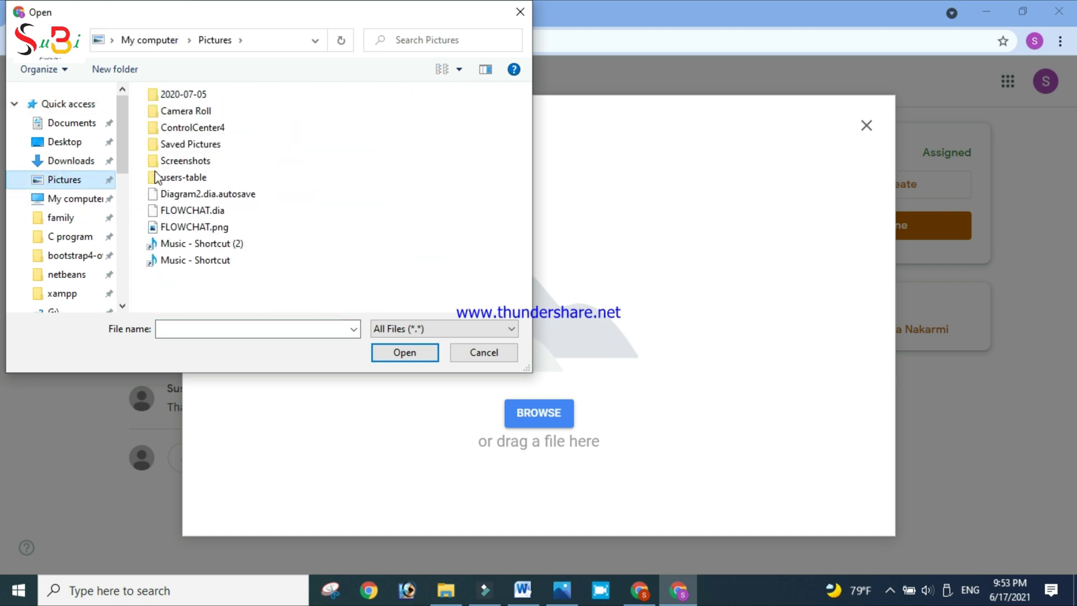
double_click(165, 230)
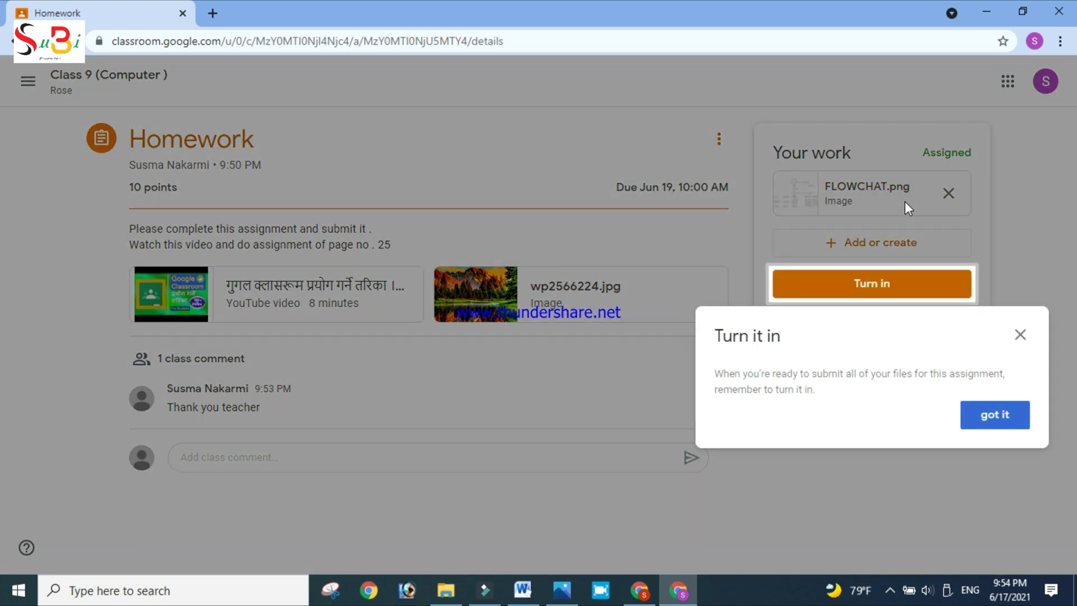
left_click(1011, 419)
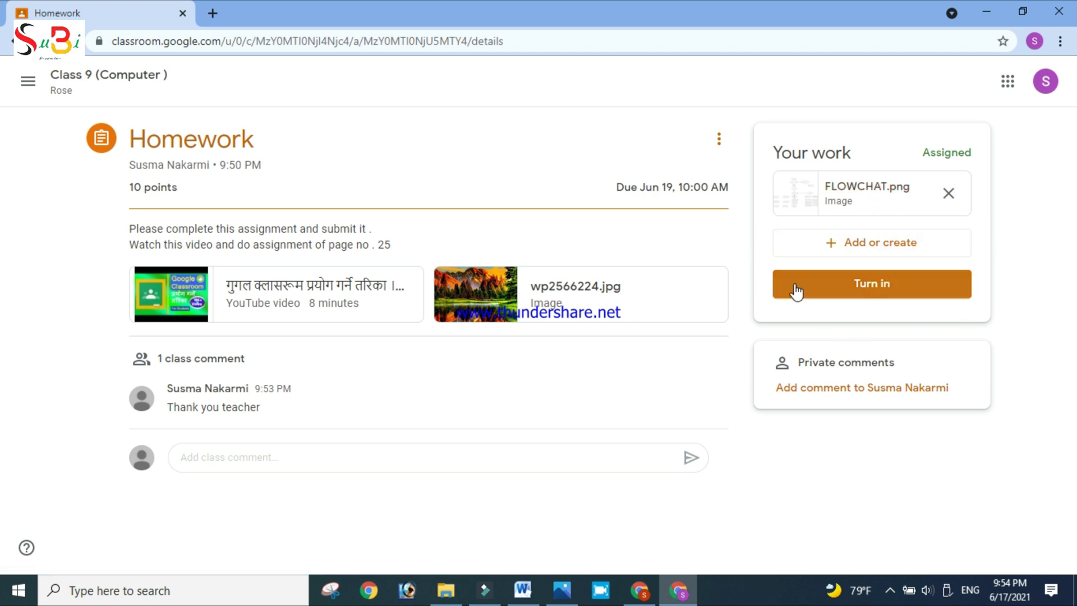
left_click(874, 290)
left_click(650, 372)
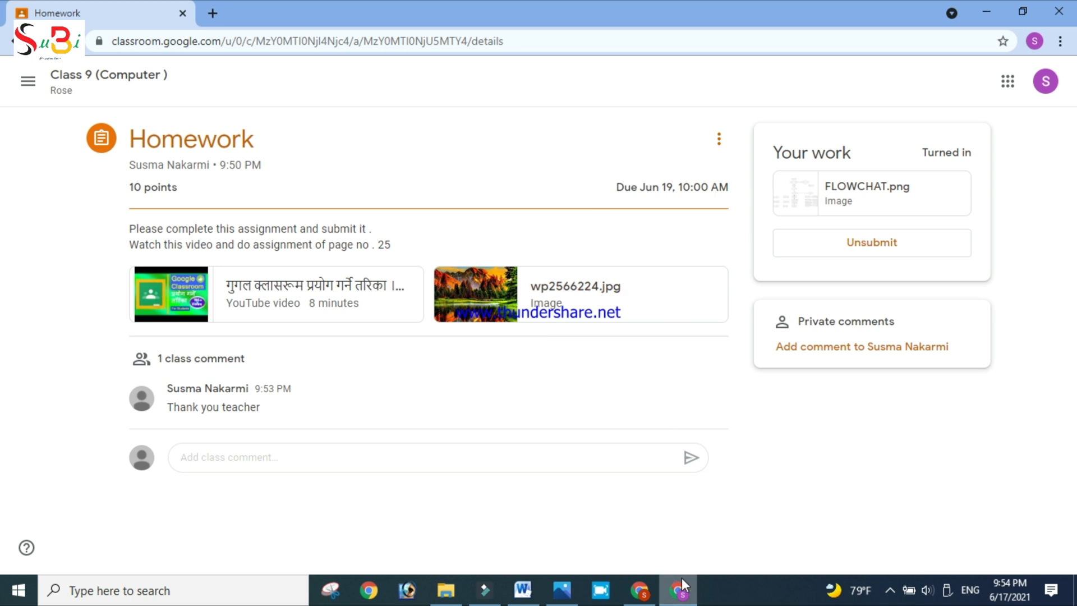
- Switch to the teacher account's browser window, close the enlarged class code, reload the class stream and dismiss the customization tip
left_click(641, 598)
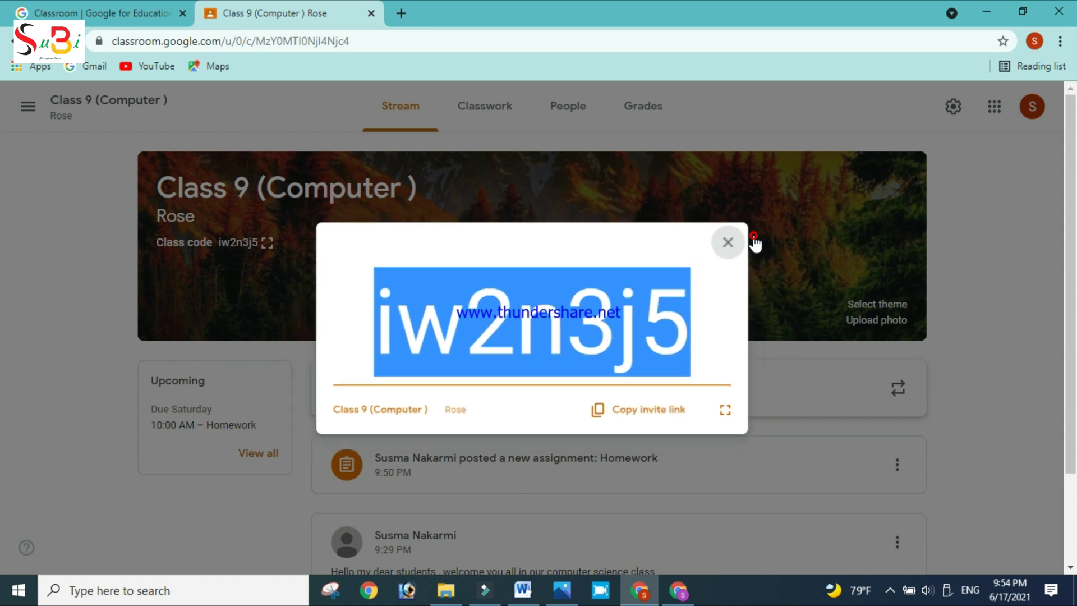
left_click(754, 239)
left_click(231, 37)
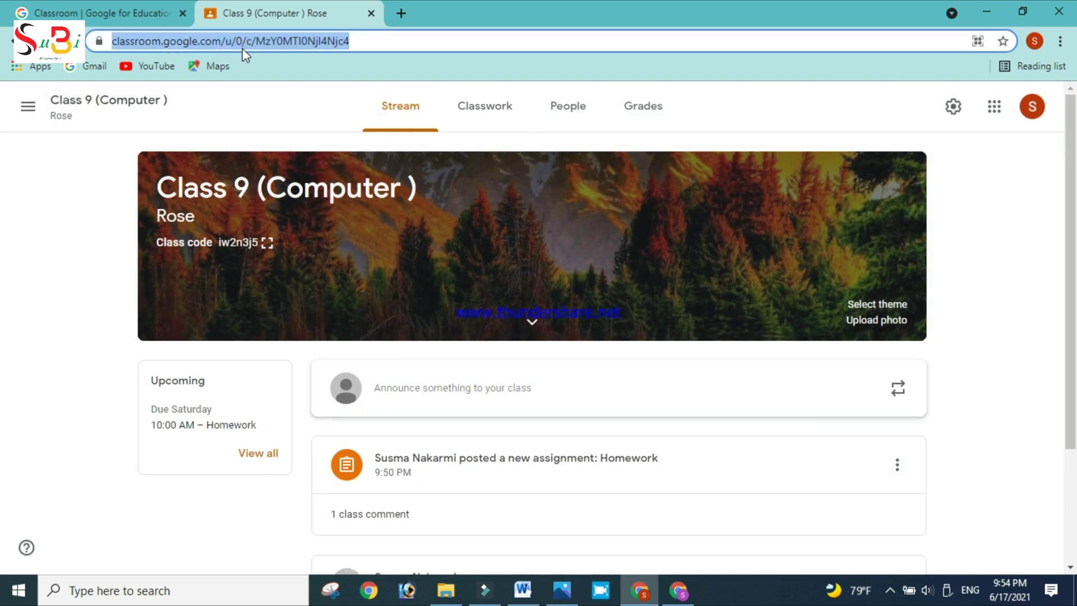
key("Return")
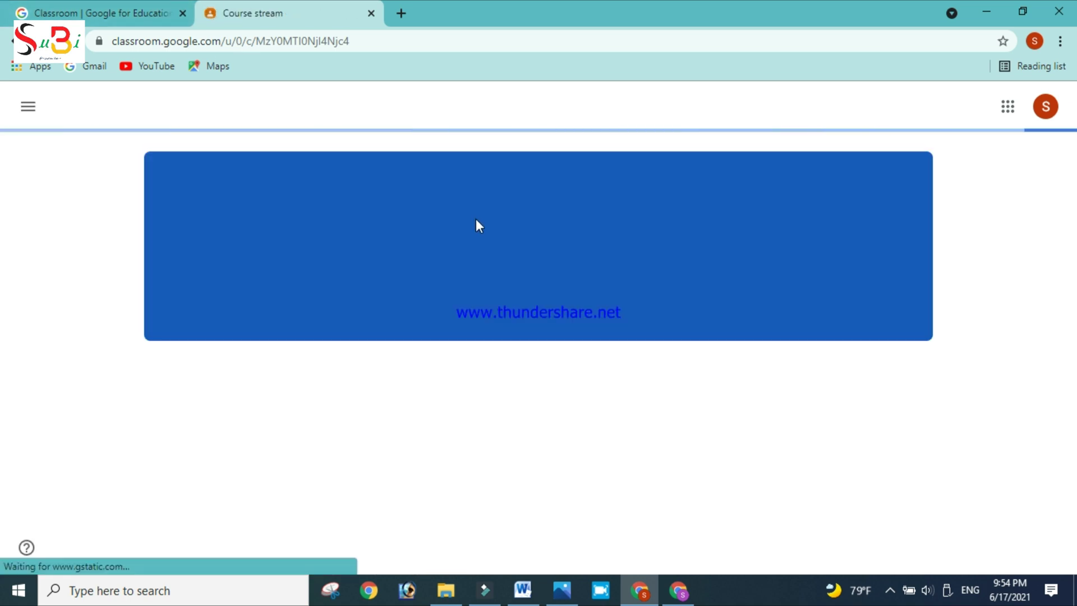
scroll(476, 226, "down", 1)
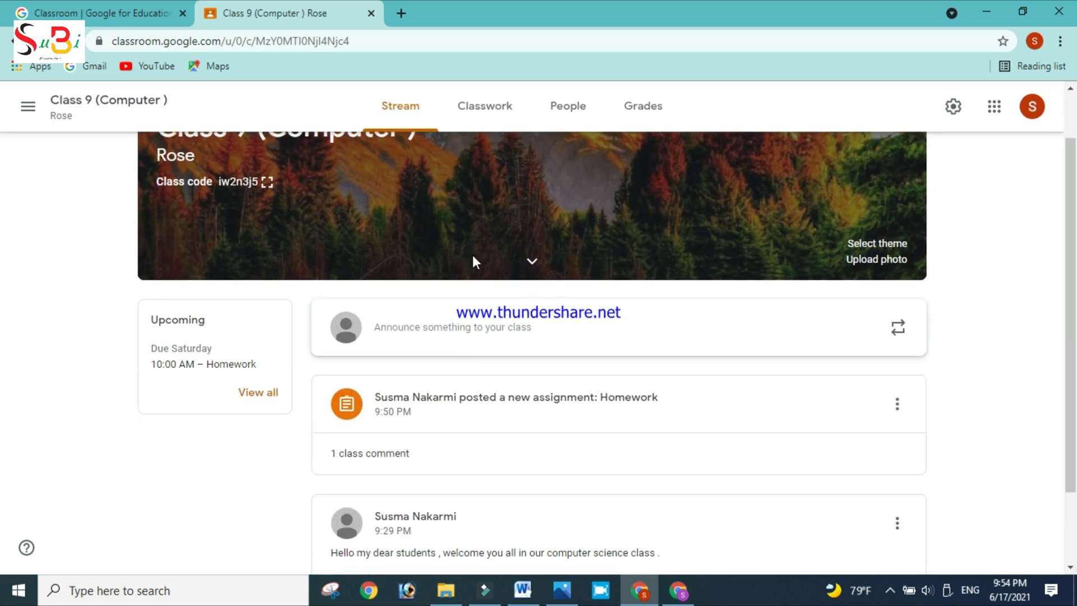
scroll(474, 252, "down", 2)
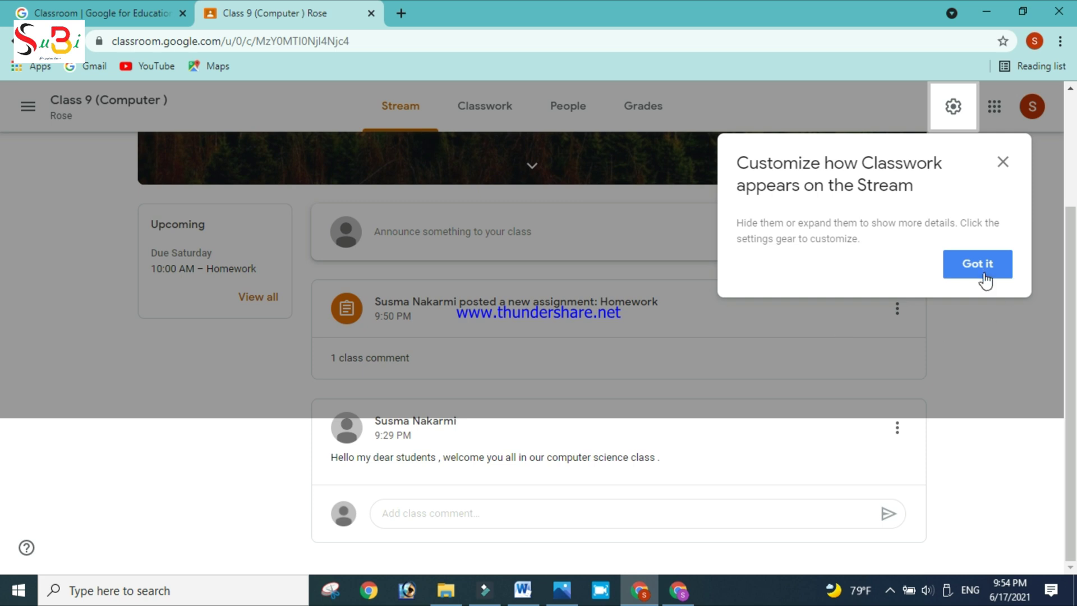
left_click(978, 263)
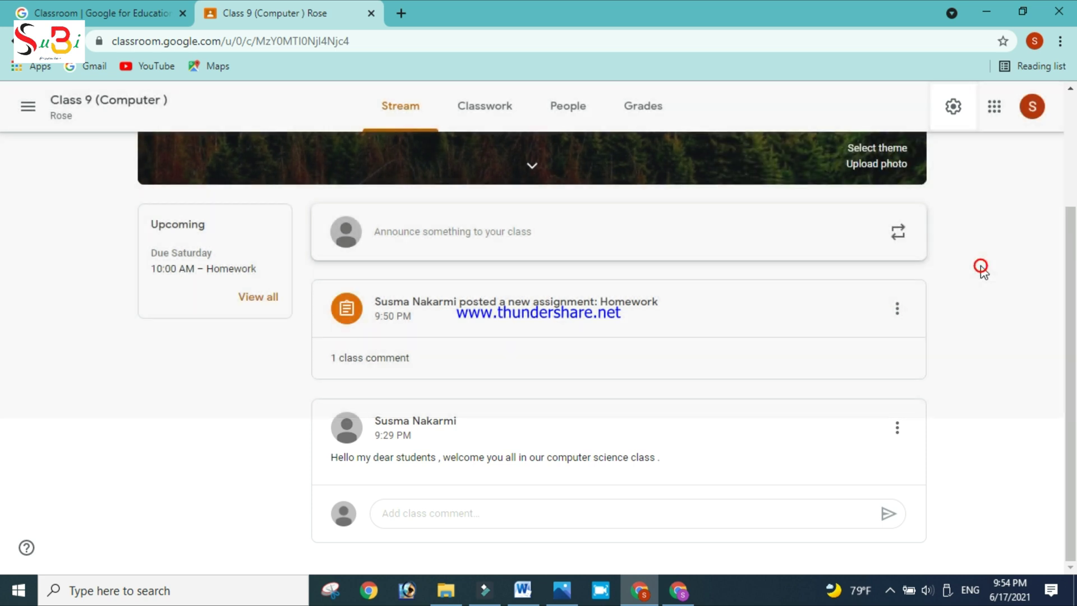
- Check the class comment on the Homework post and open the student's submitted FLOWCHAT.png for grading
left_click(378, 360)
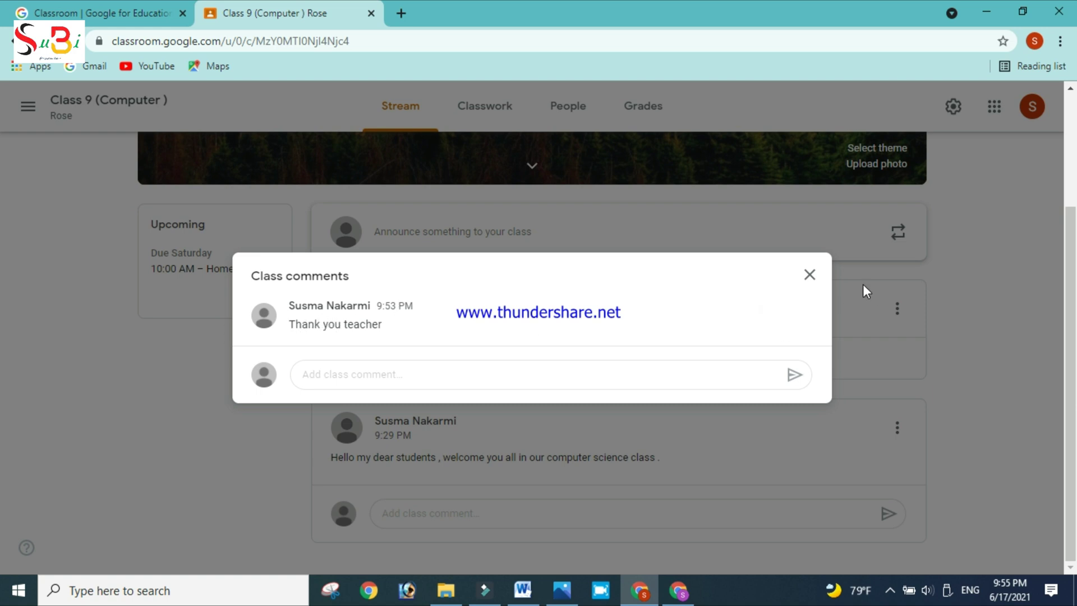
left_click(805, 278)
left_click(449, 303)
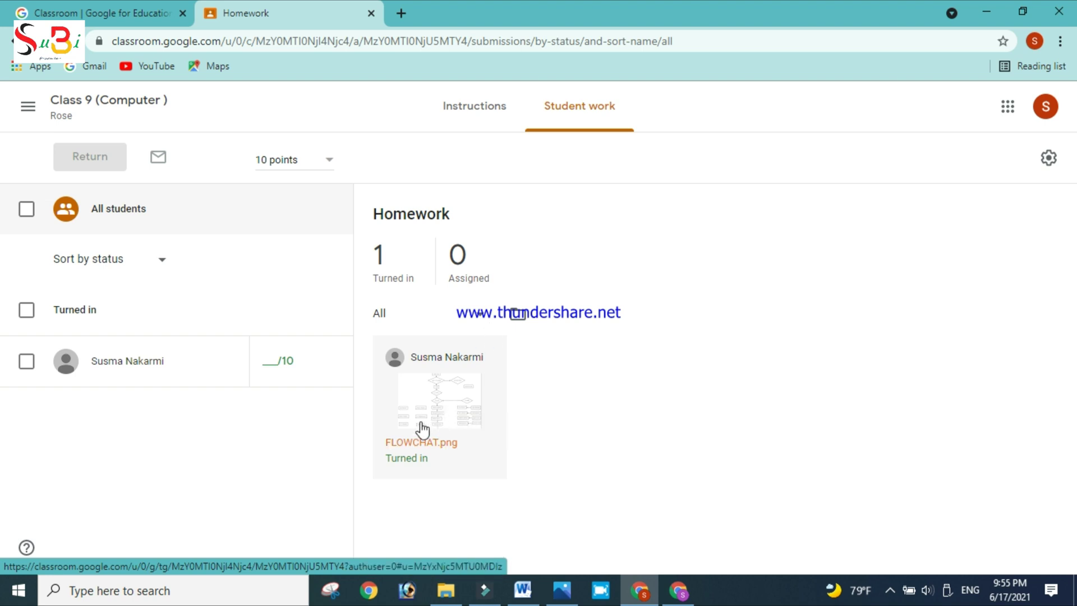
left_click(416, 446)
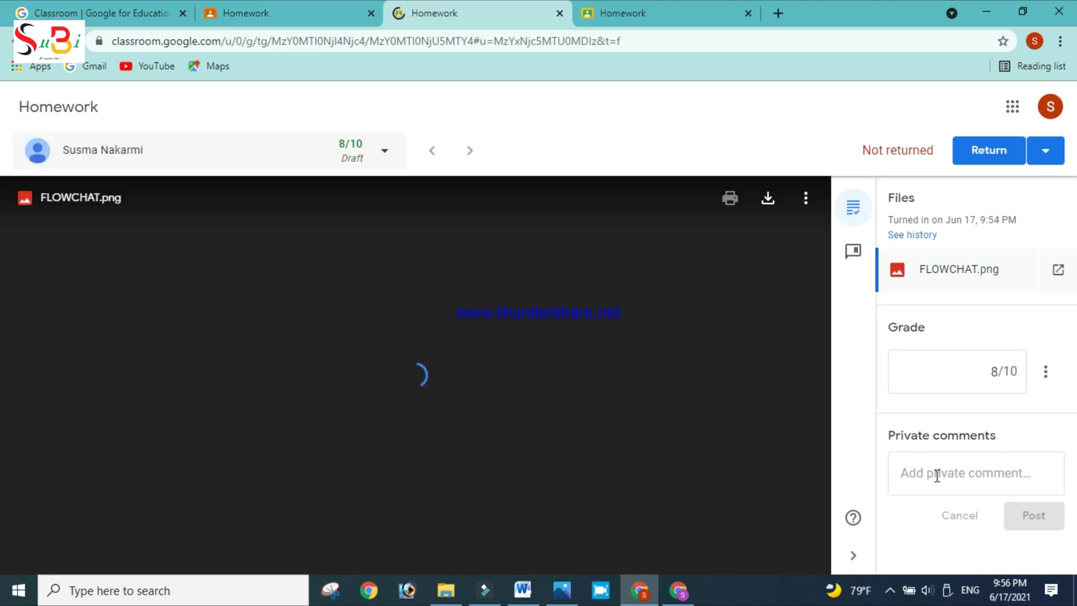
- Post the private comment "Thank you so much you can do better than this ." on the student's submission
left_click(935, 475)
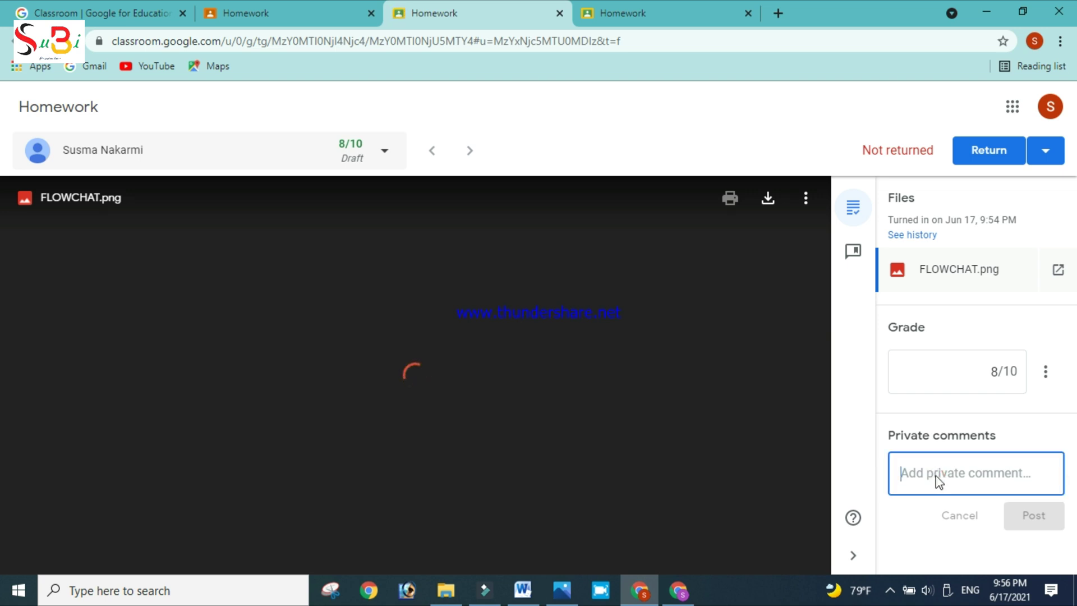
type("Thank you so")
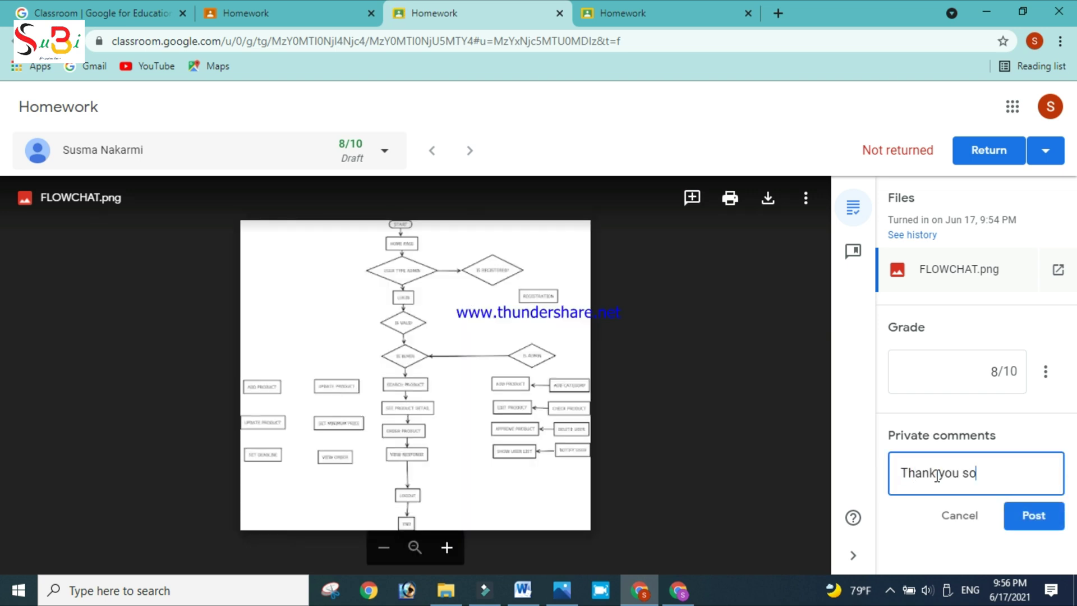
type(" much you can do b")
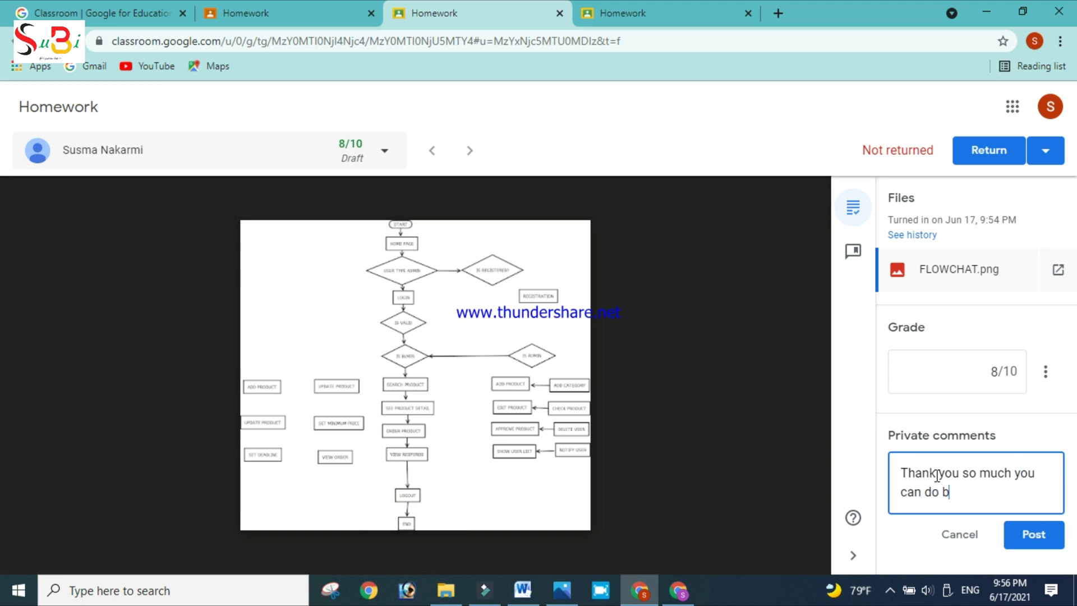
type("etter than this .")
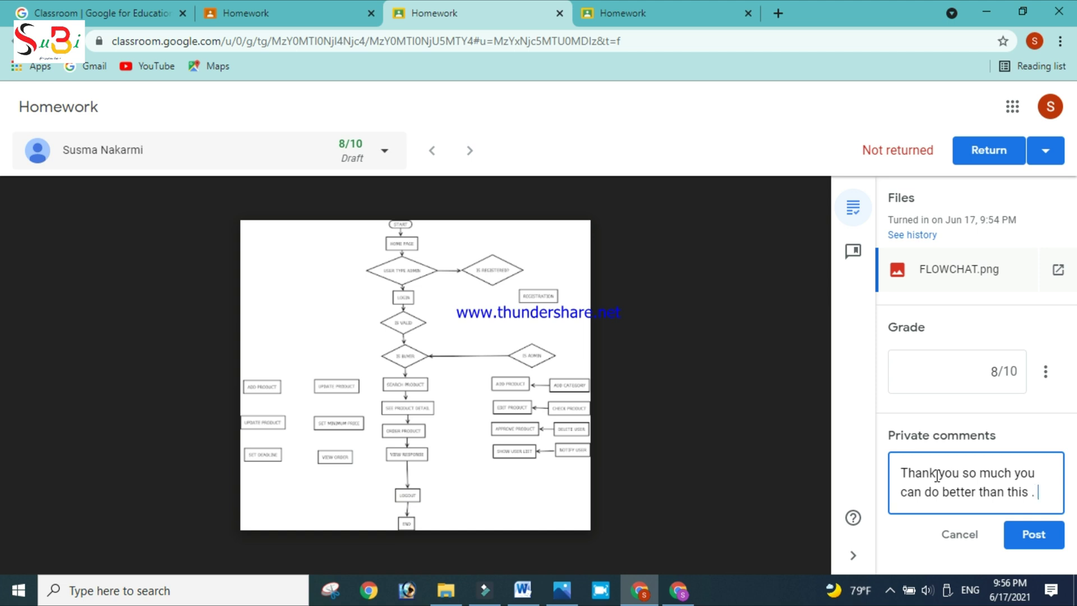
left_click(1041, 534)
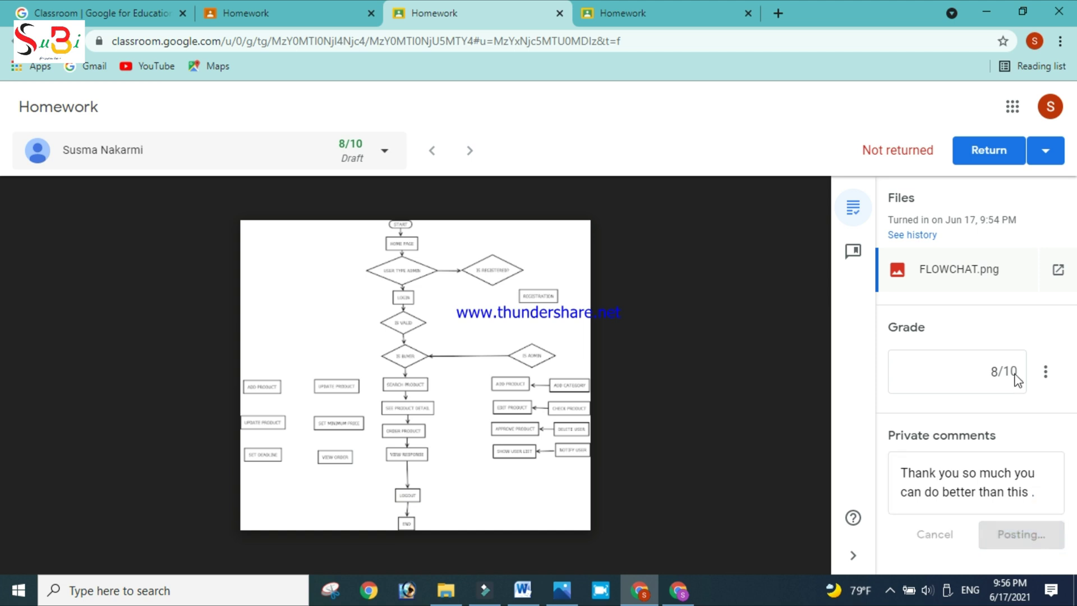
- Post the class comment "You have done well. Try to do better than this !" on the assignment's instructions page
scroll(1016, 375, "down", 1)
scroll(1017, 371, "up", 1)
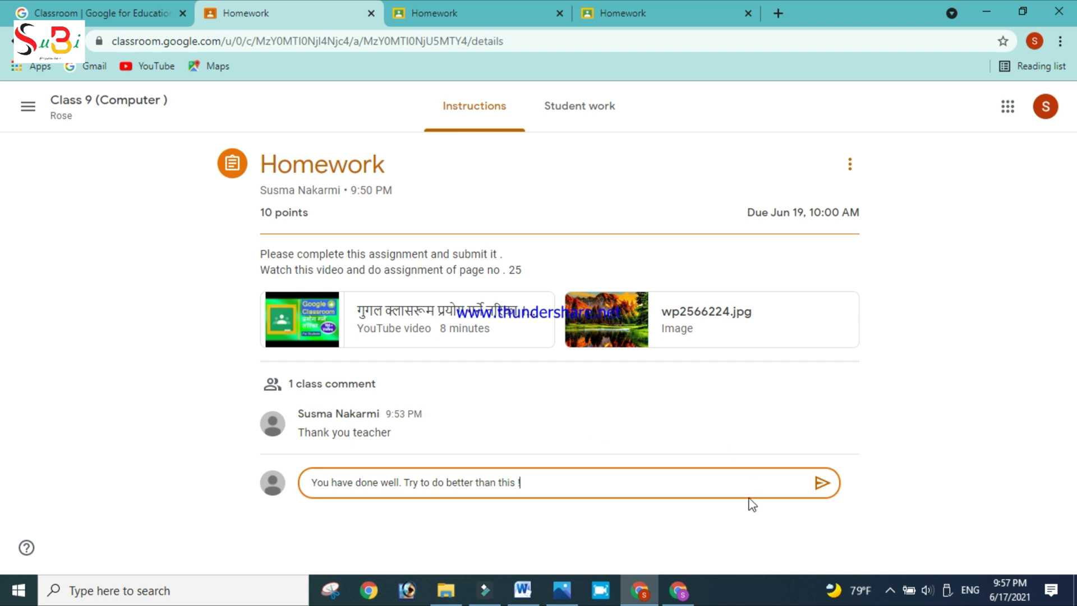
left_click(823, 482)
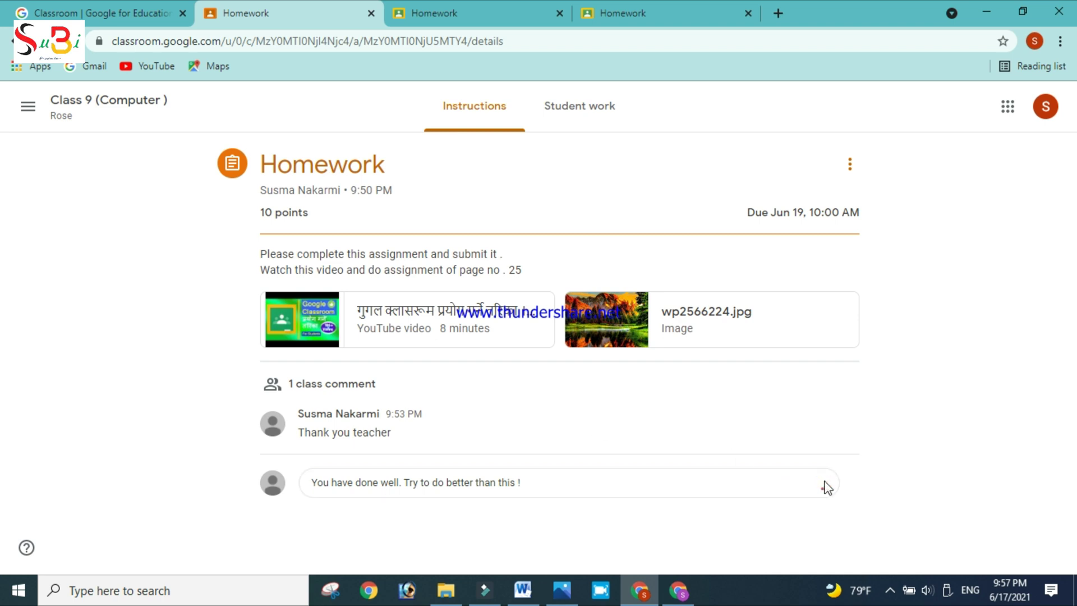